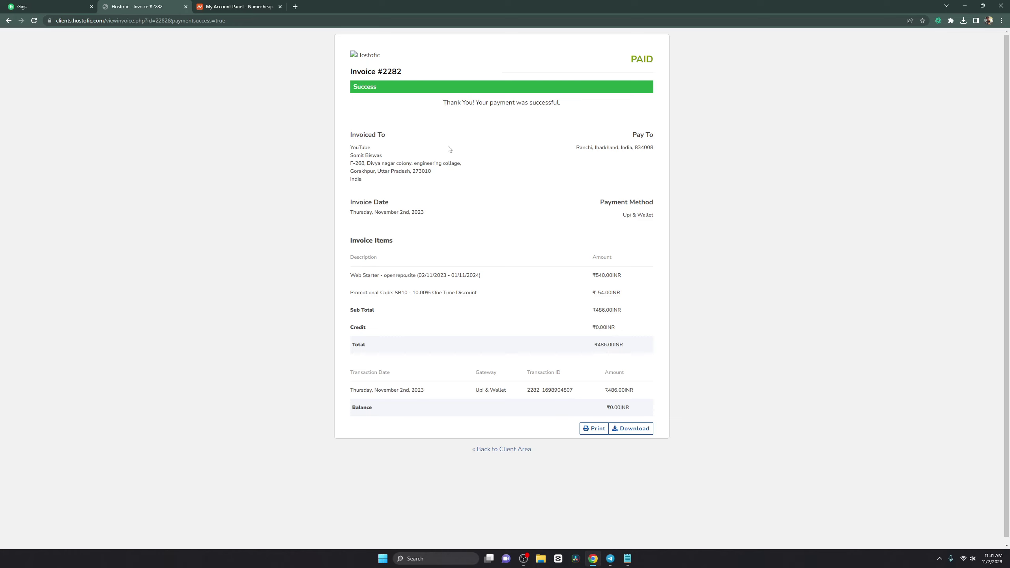
Examine the paid hosting invoice, including the payee location, the purchased plan's domain and the promotional code line
left_click_drag(621, 147, 592, 148)
scroll(492, 248, "down", 1)
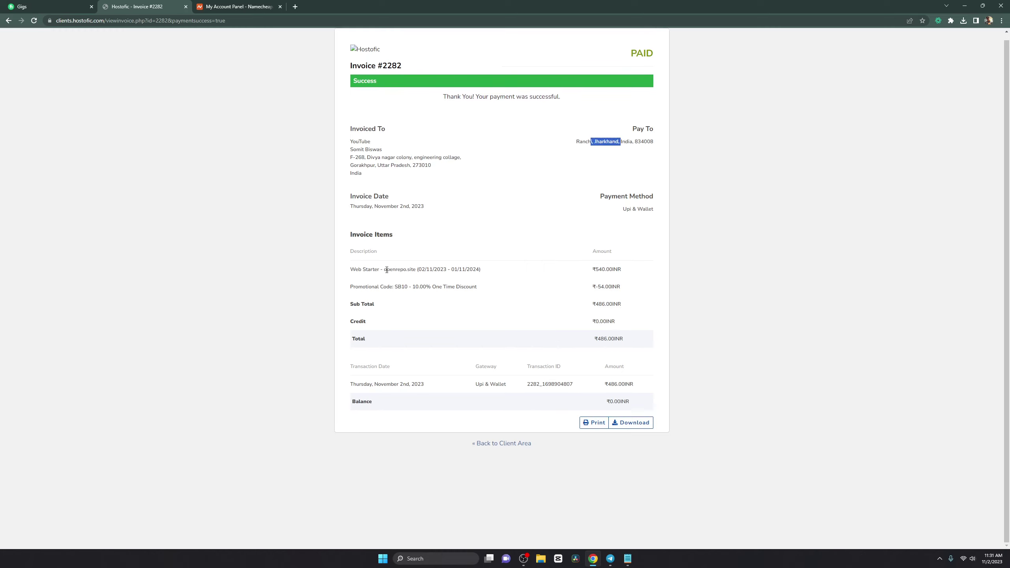
left_click_drag(387, 269, 427, 269)
left_click(409, 269)
left_click_drag(395, 286, 466, 301)
scroll(466, 302, "up", 1)
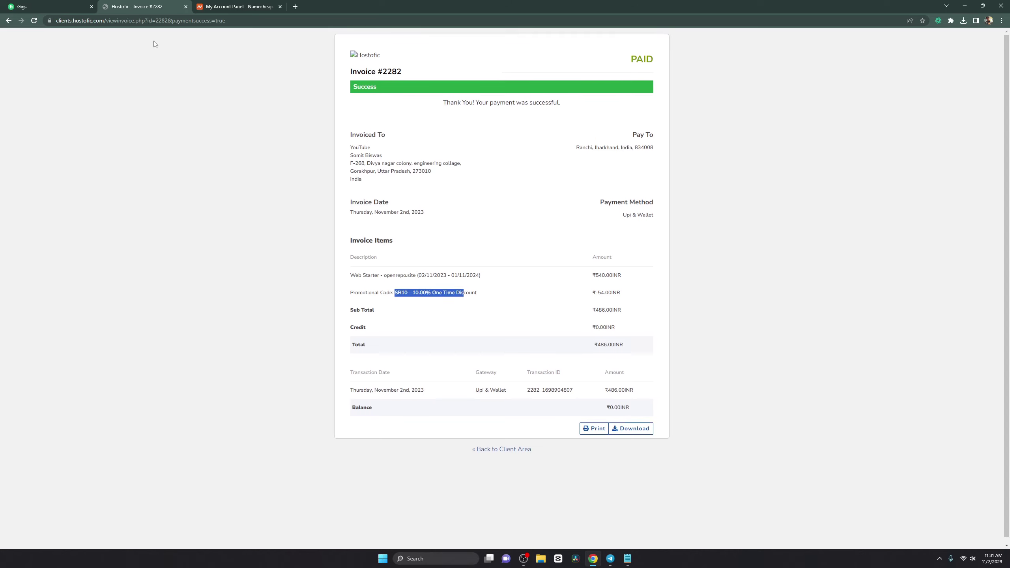
Go to the Hostofic client area by removing the invoice path from the address, and open the active hosting service's details
left_click(105, 21)
left_click_drag(122, 20, 371, 15)
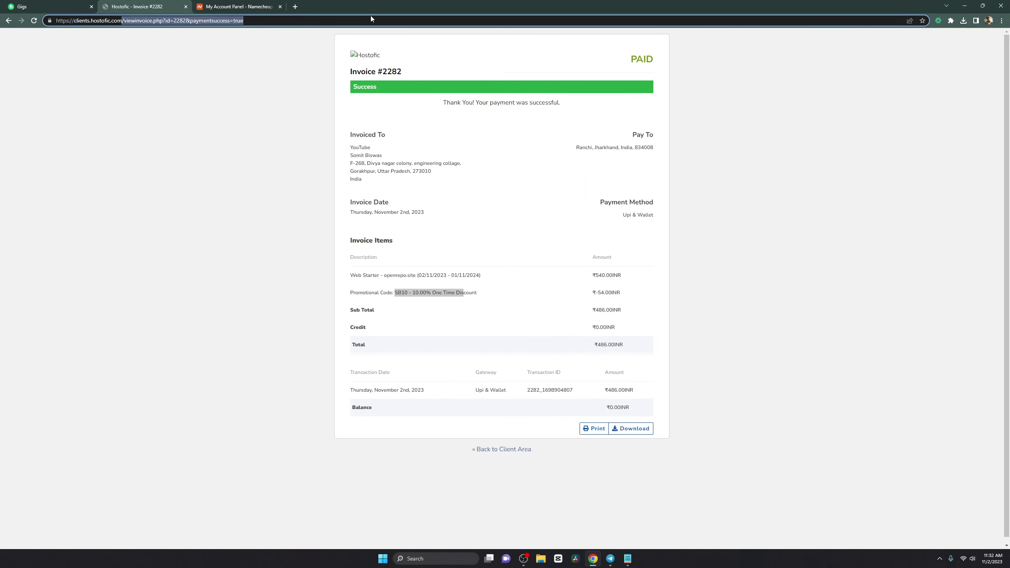
key("BackSpace")
key("Return")
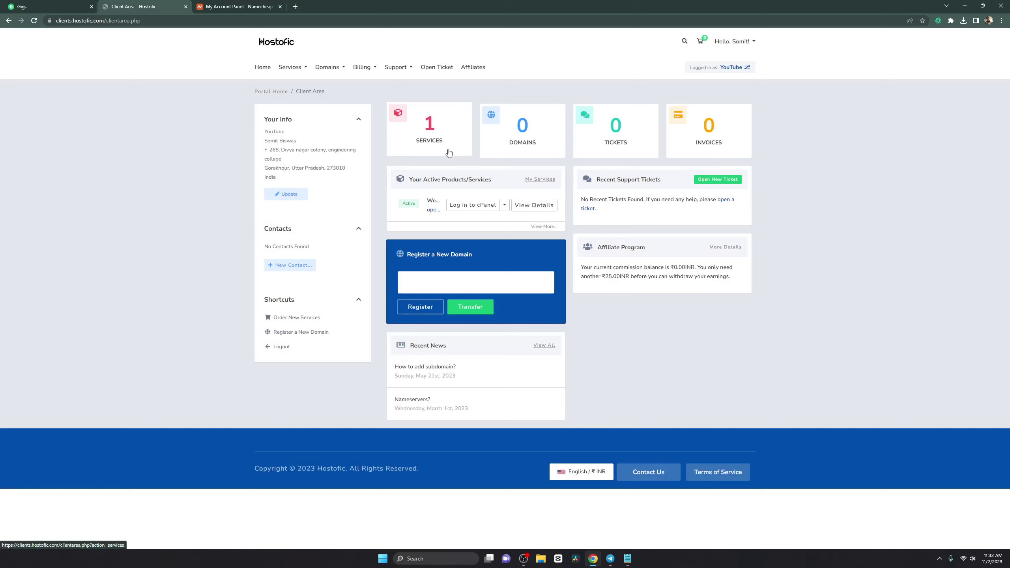
left_click_drag(424, 180, 453, 176)
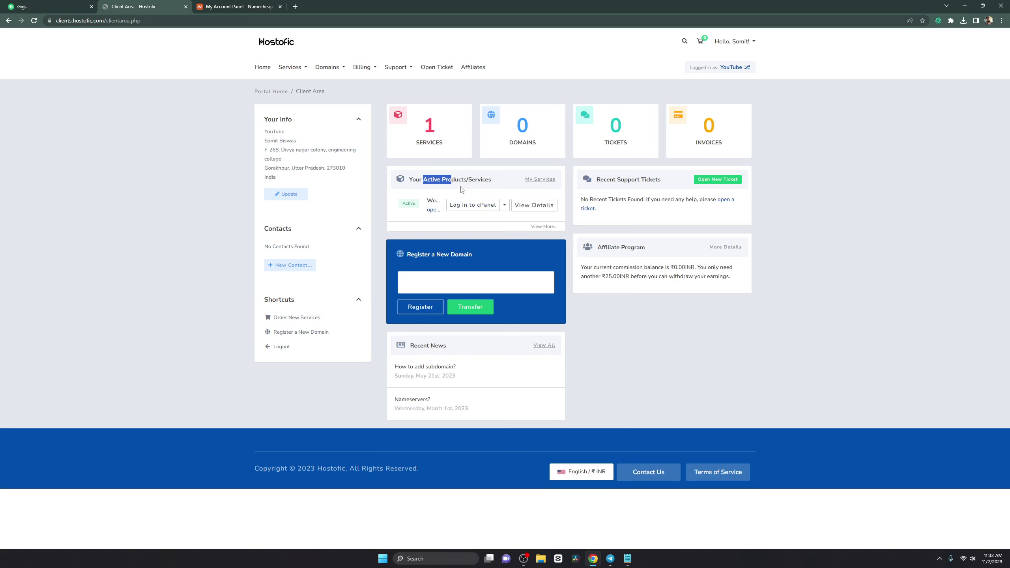
left_click(524, 207)
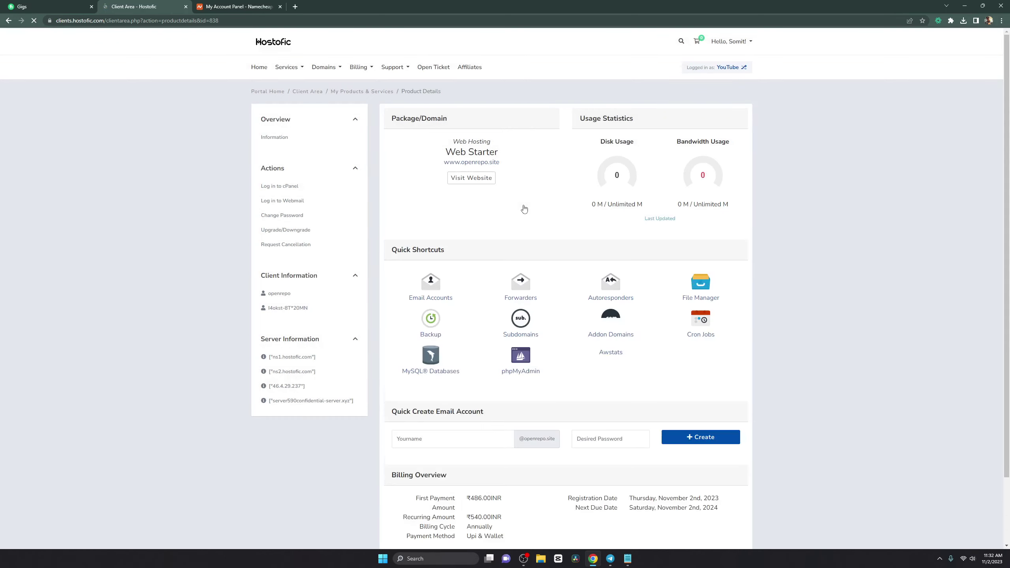
right_click(450, 163)
left_click(477, 168)
left_click(224, 4)
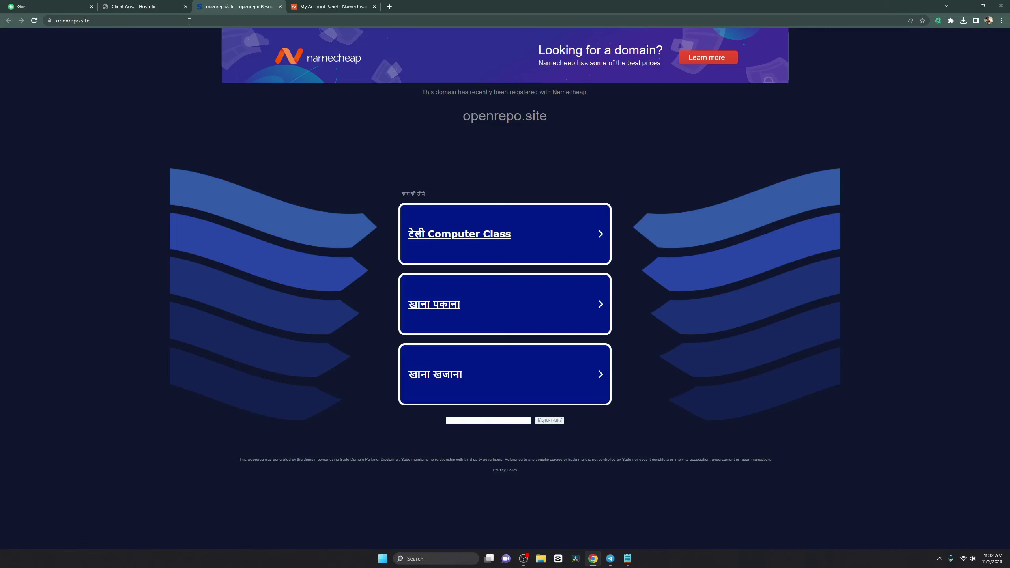
left_click(49, 23)
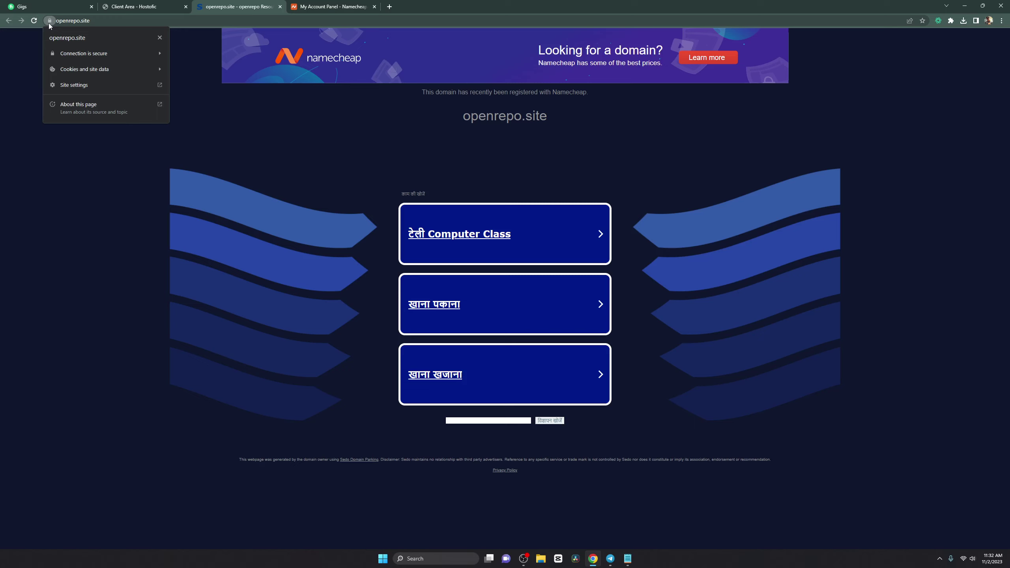
left_click(160, 38)
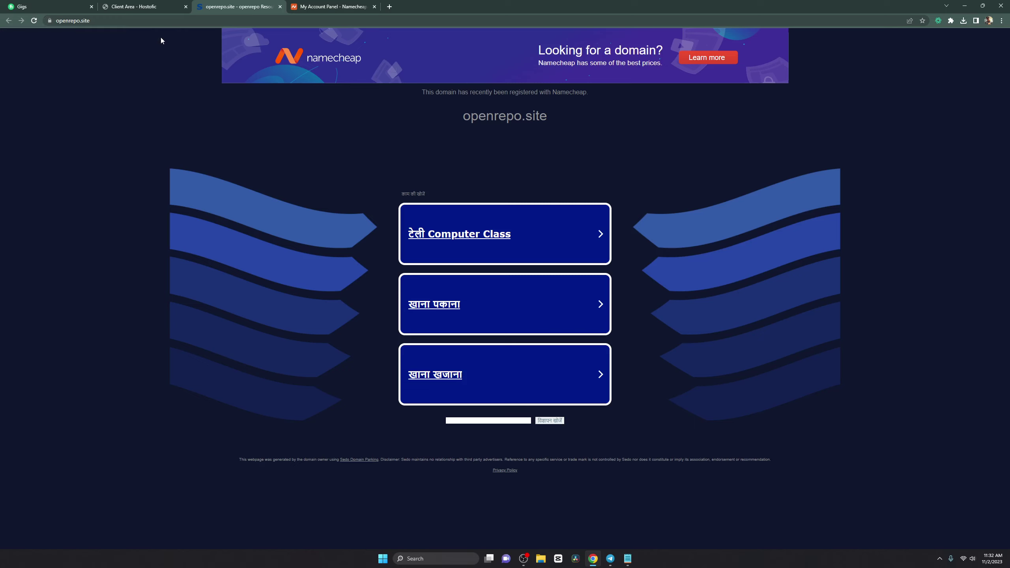
left_click(279, 7)
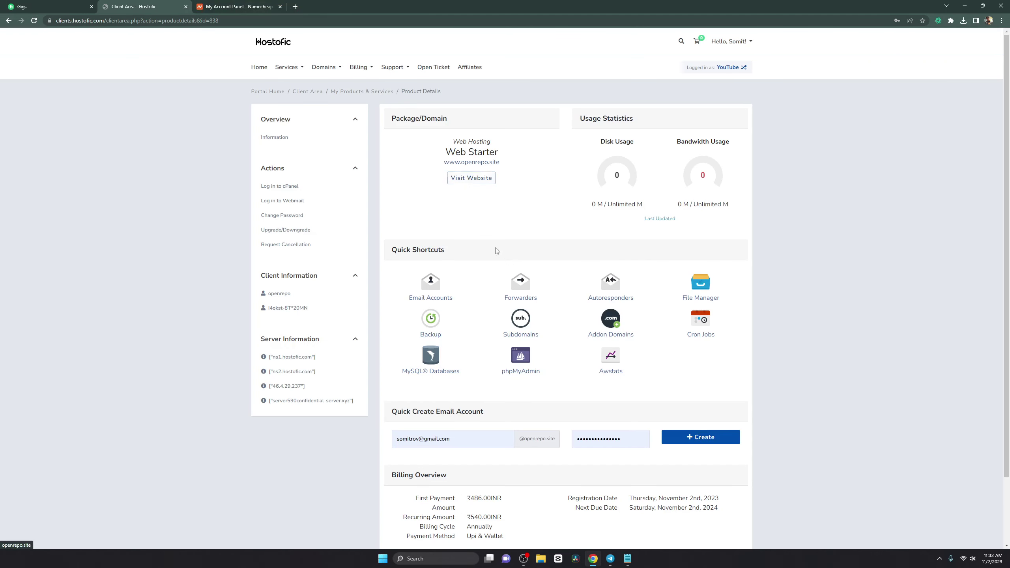
Return to the client area overview and log in to cPanel for the active hosting service
scroll(497, 247, "down", 3)
scroll(497, 251, "up", 3)
left_click(9, 20)
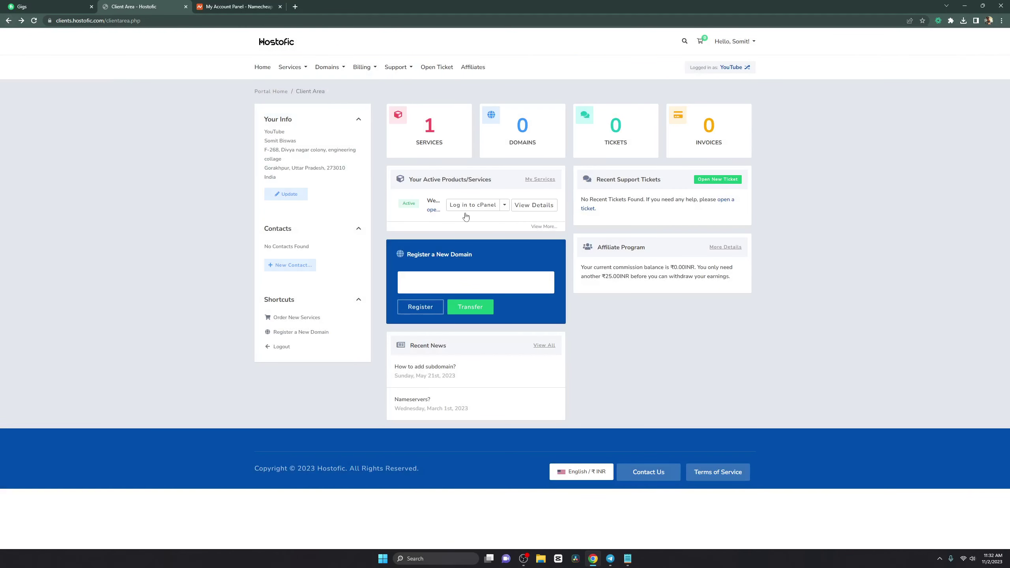
left_click(470, 205)
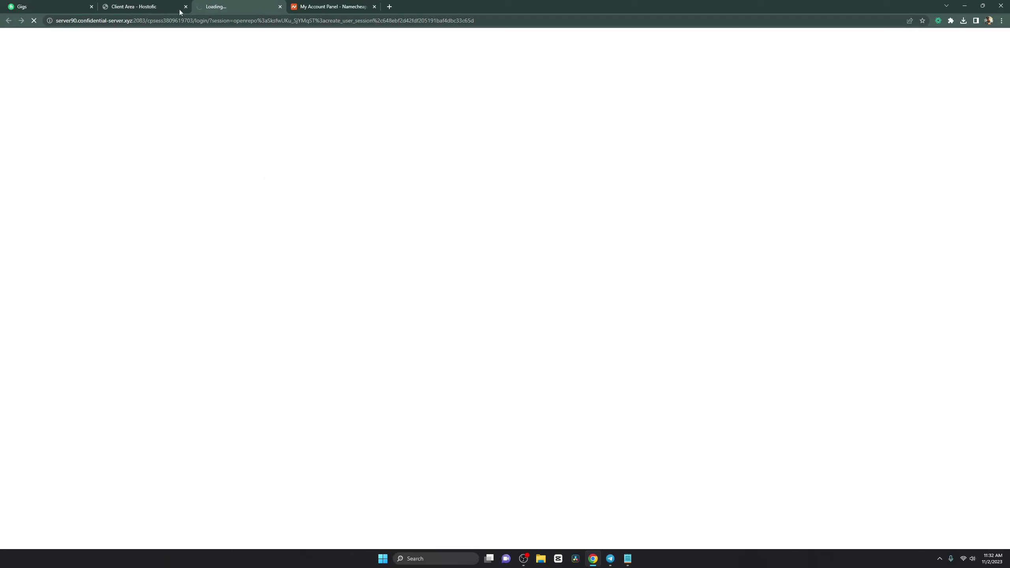
left_click(179, 8)
left_click(223, 6)
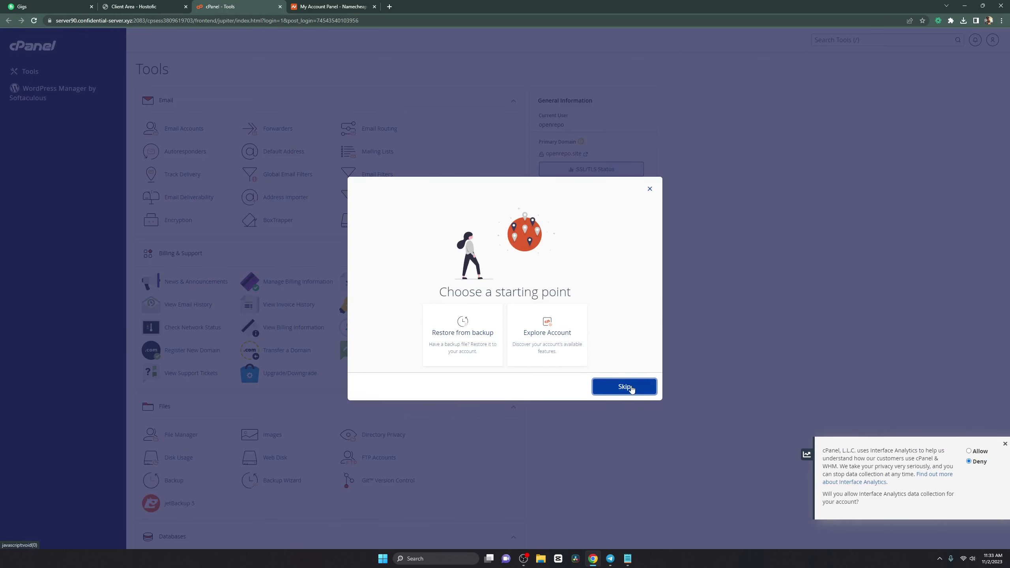
Dismiss the cPanel starting-point dialog and deny Interface Analytics data collection
left_click(650, 189)
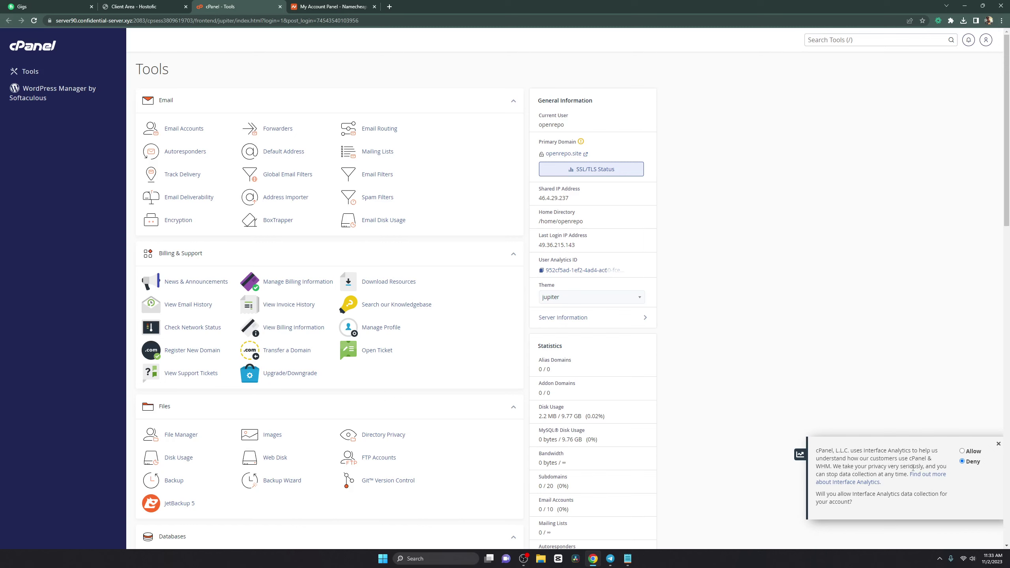
left_click(969, 461)
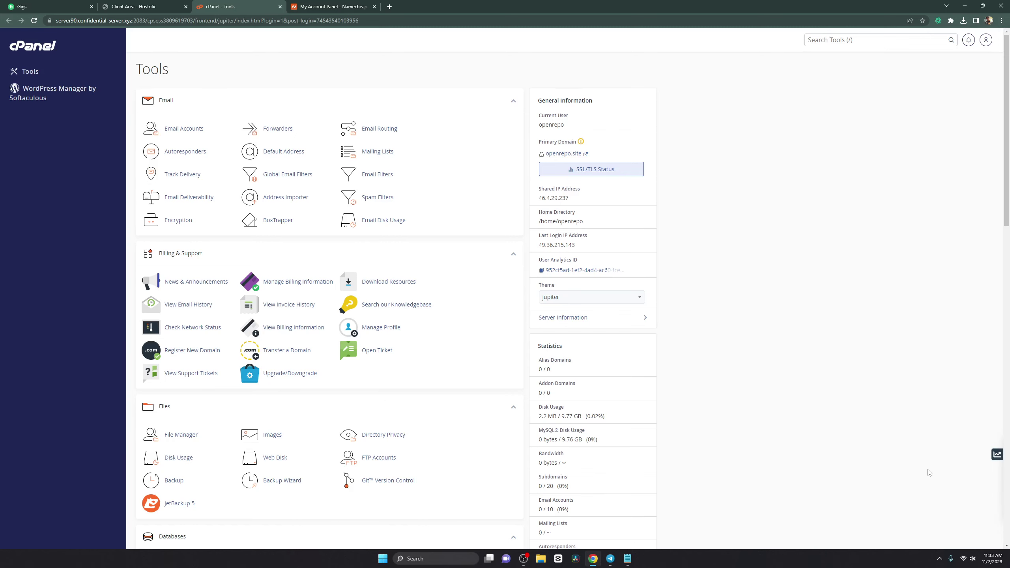
Open the primary domain openrepo.site from cPanel to check the live page, and look over the cPanel tools
left_click(573, 154)
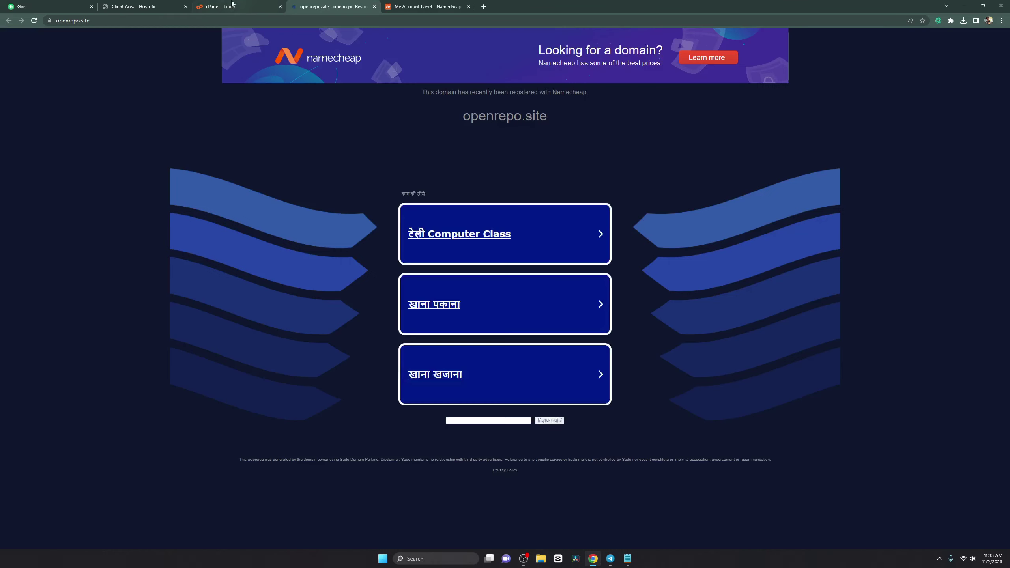
left_click(239, 6)
mouse_move(542, 155)
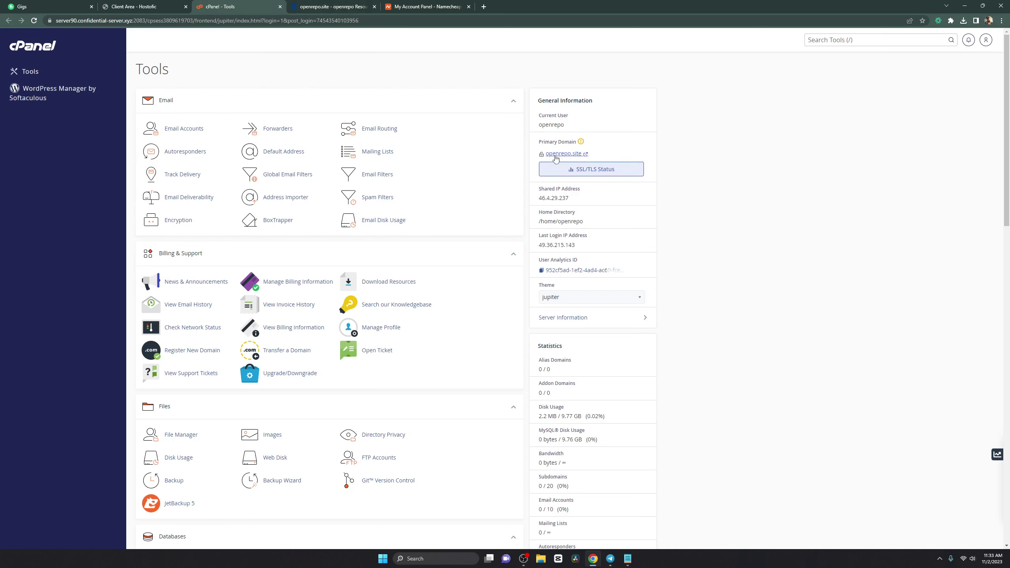
scroll(562, 159, "down", 4)
scroll(716, 119, "up", 4)
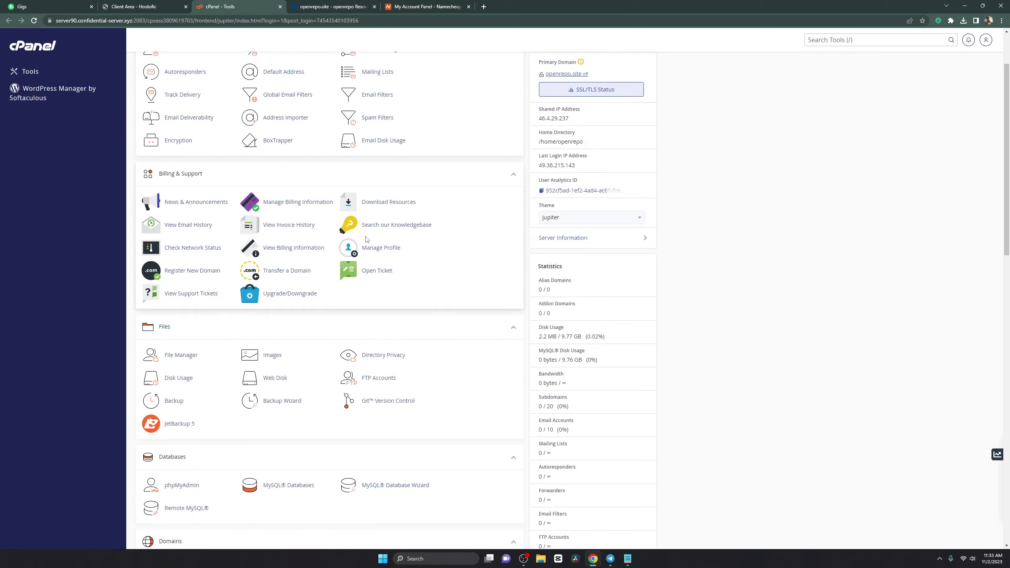
Search the cPanel tools for "domain" and open the Domains tool
left_click(861, 39)
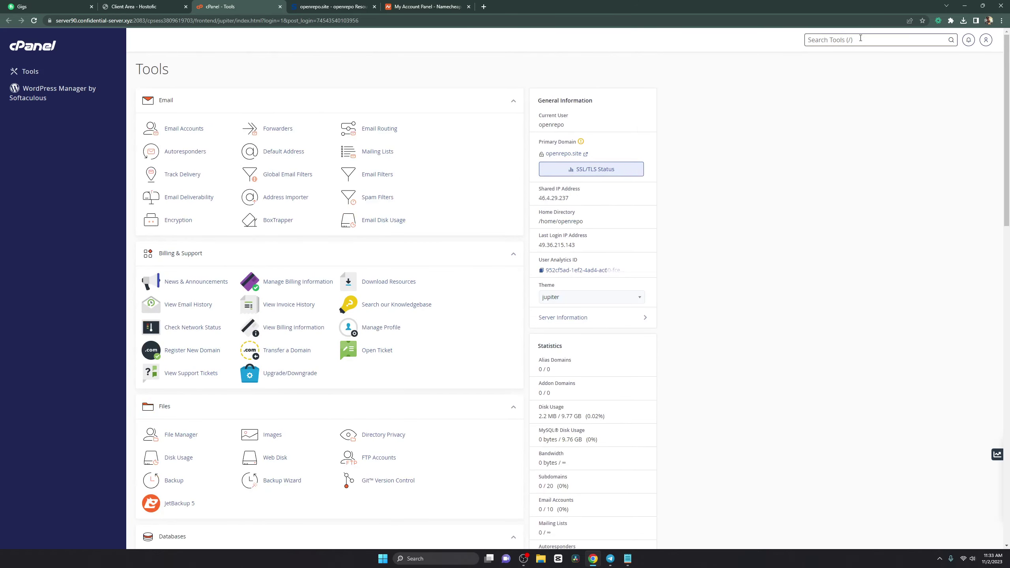
type("domain")
key("ctrl+a")
key("BackSpace")
type("domain")
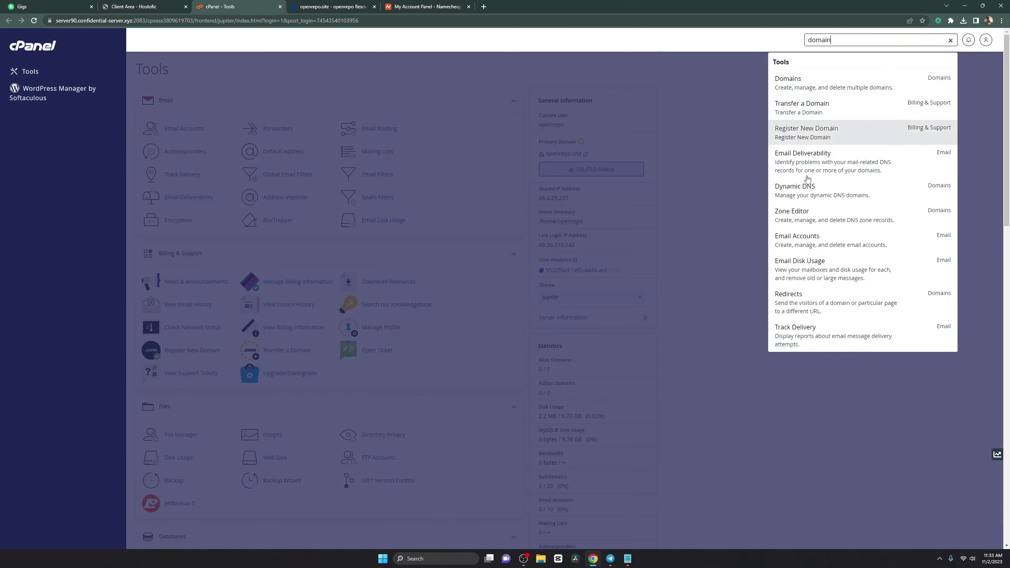
left_click(788, 87)
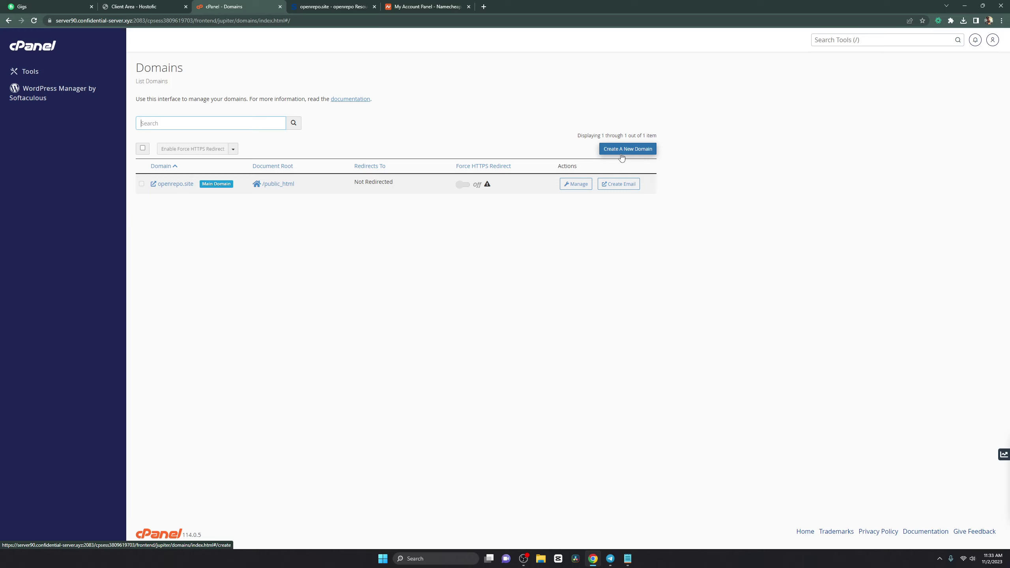
Show the SB10 promo code note in Notepad, highlight the code, and minimize the window
left_click(357, 4)
left_click(266, 4)
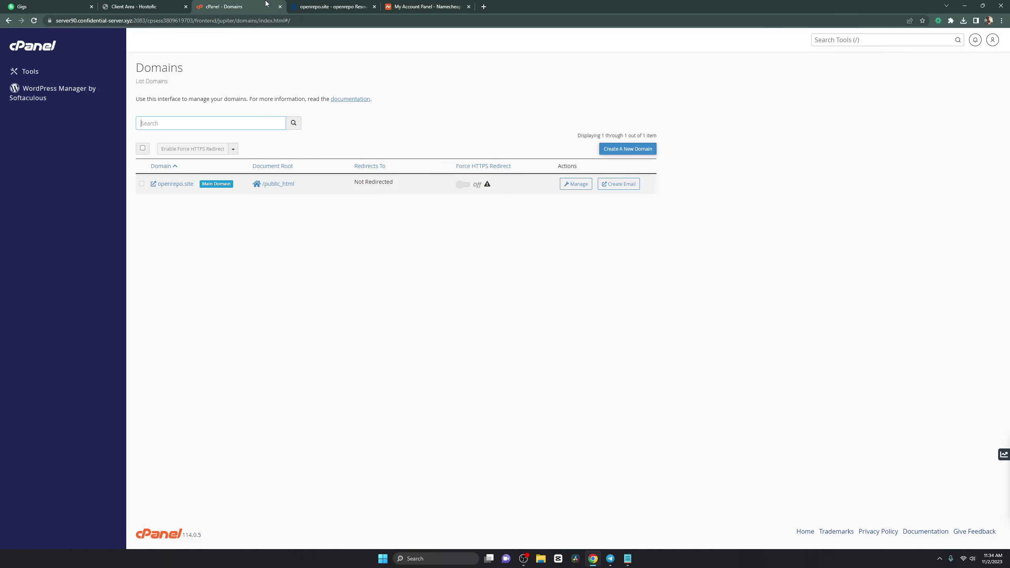
left_click(628, 558)
left_click_drag(468, 137, 575, 136)
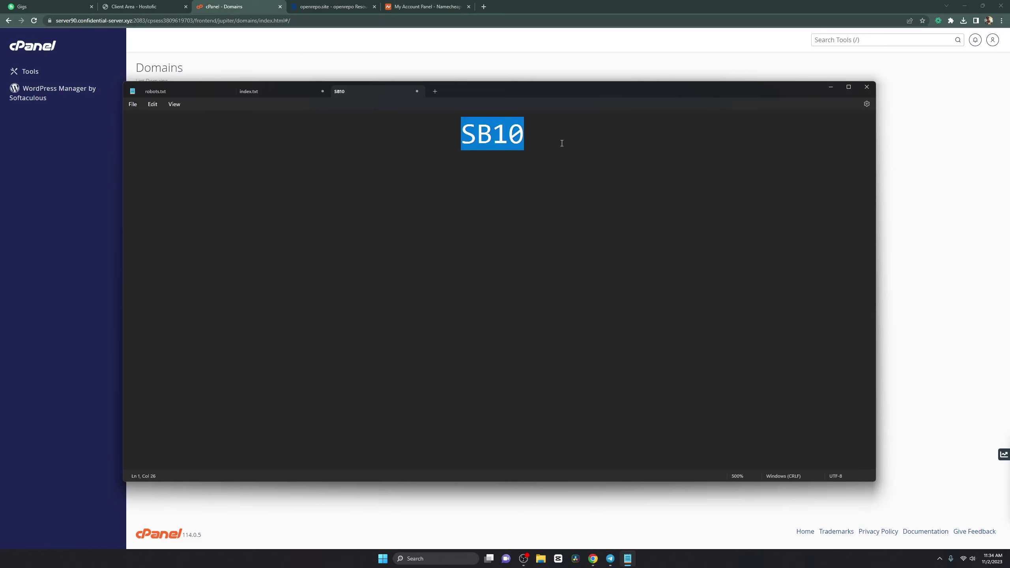
left_click(506, 138)
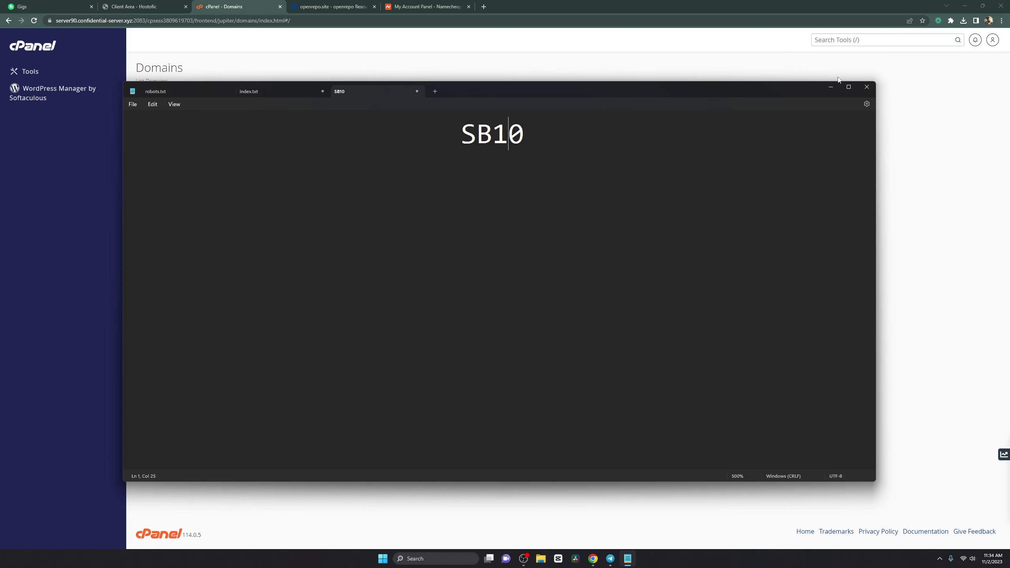
left_click(831, 87)
Check the openrepo.site entry in the Namecheap account dashboard and revisit the Hostofic client area
left_click(456, 6)
mouse_move(455, 90)
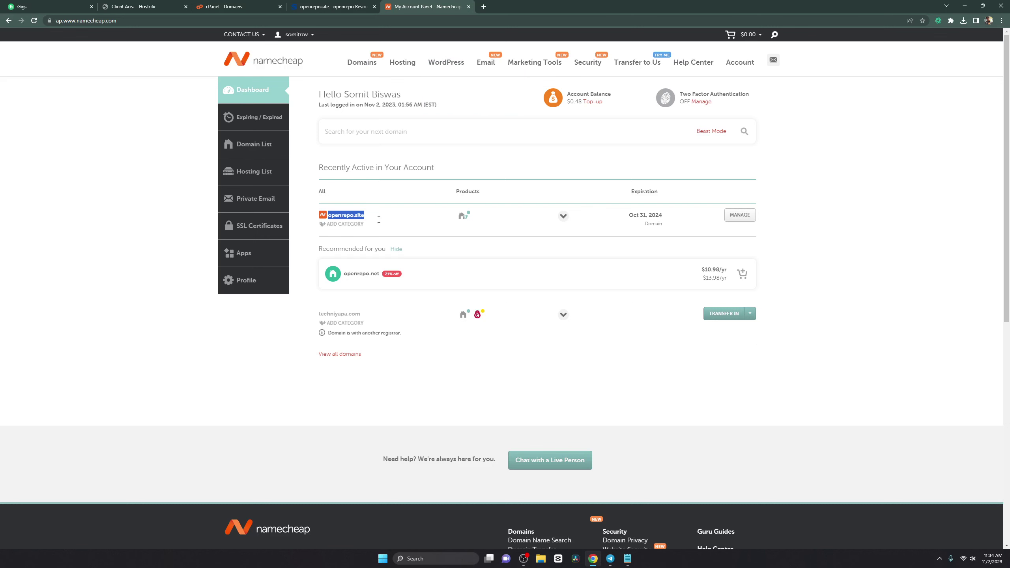
left_click(150, 5)
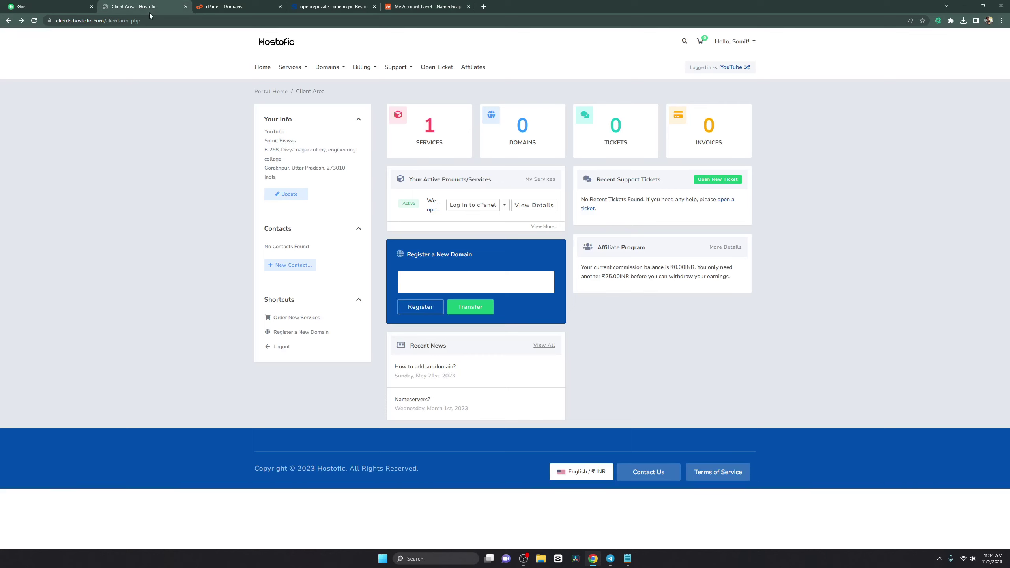
Open the form for creating a new domain in cPanel's Domains tool
key("ctrl+Tab")
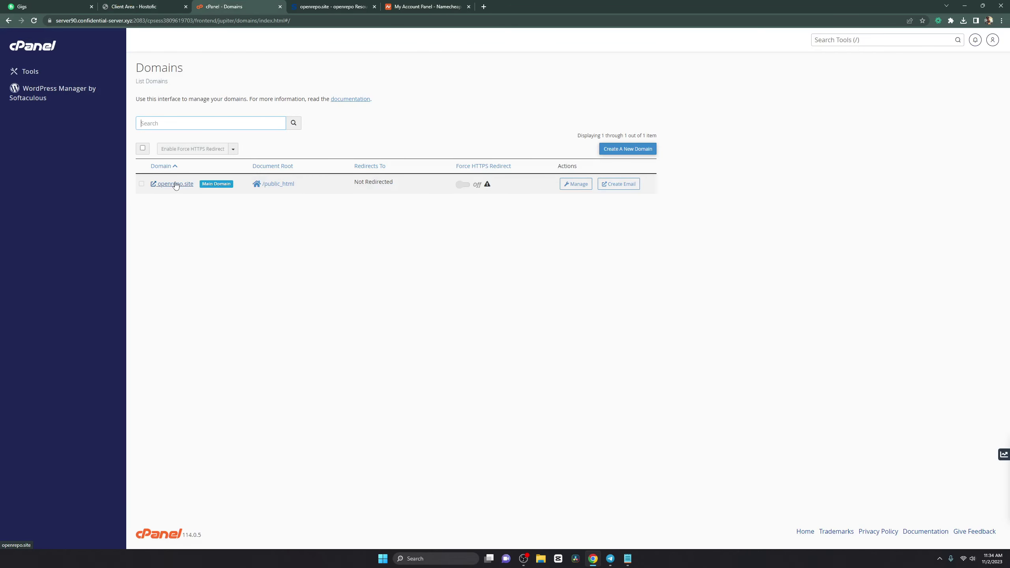
left_click(628, 150)
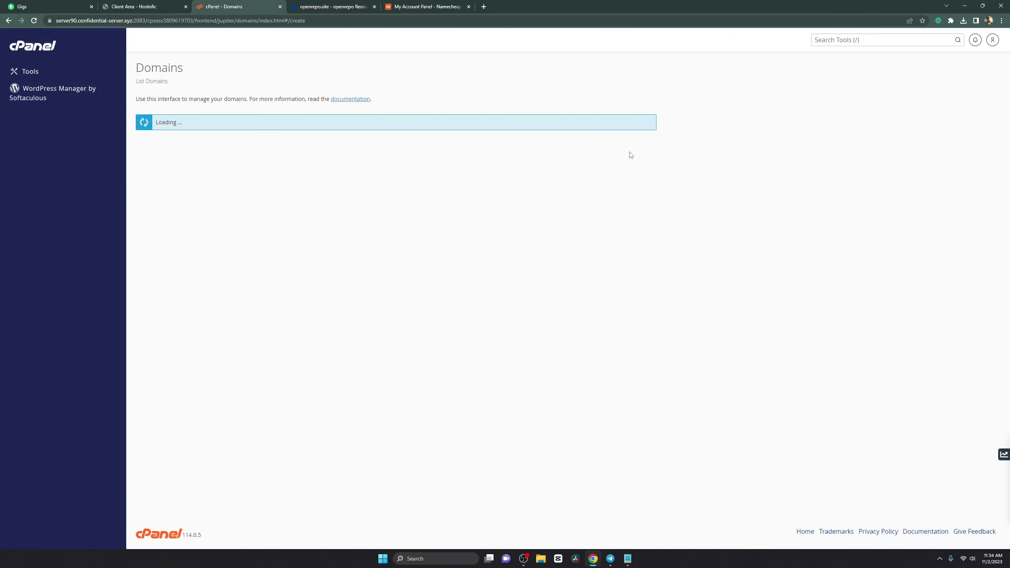
Open openprivacymedia.netlify.app in a new tab and look over its home page
left_click(483, 6)
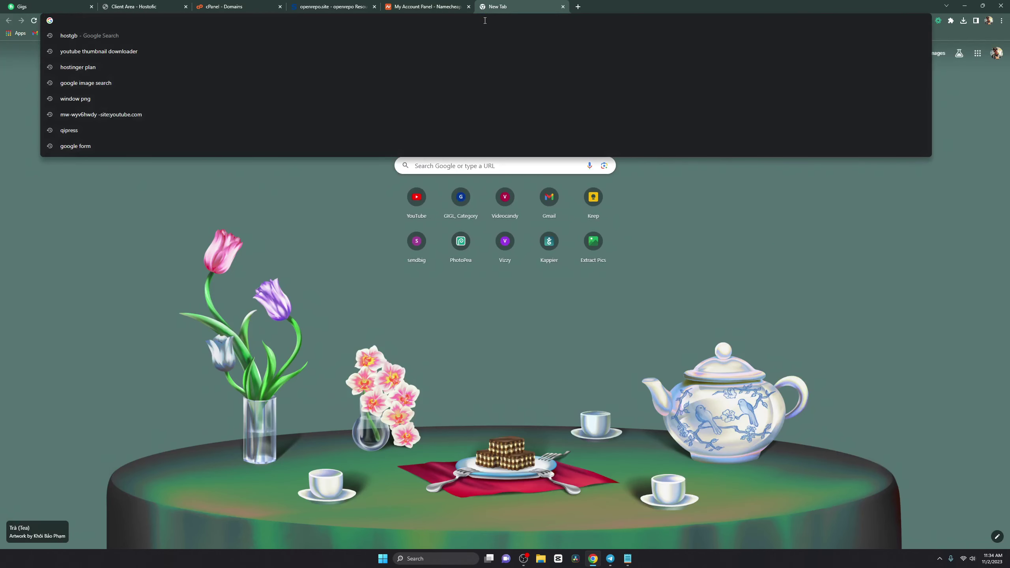
type("openprivacymedia.netlify.app")
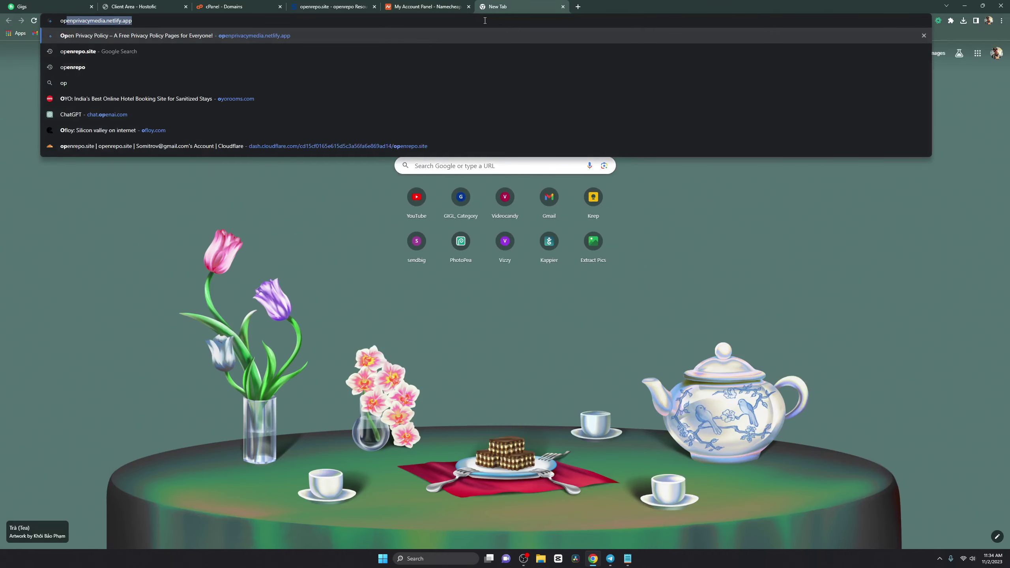
key("Return")
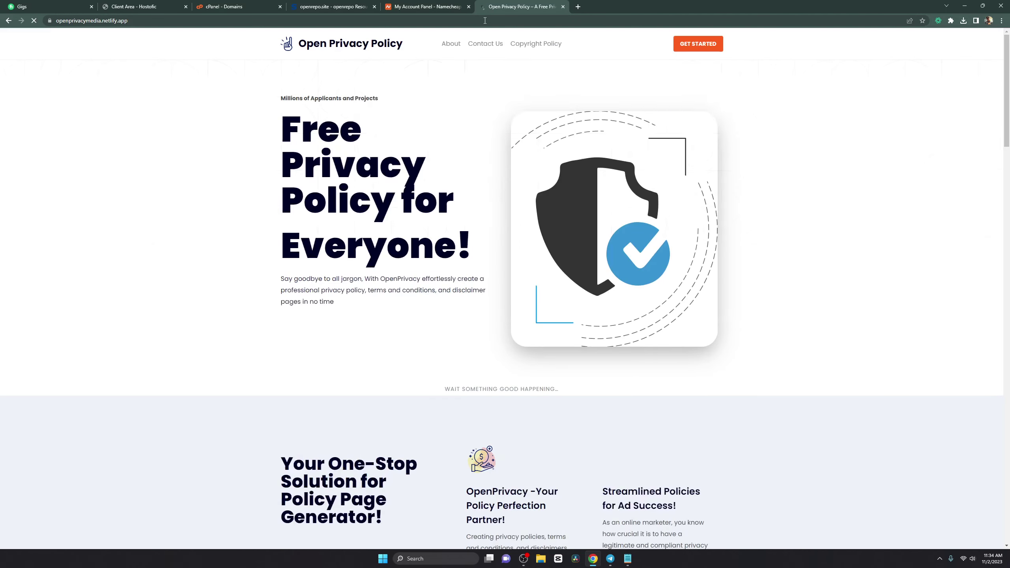
scroll(382, 208, "down", 3)
scroll(381, 208, "up", 3)
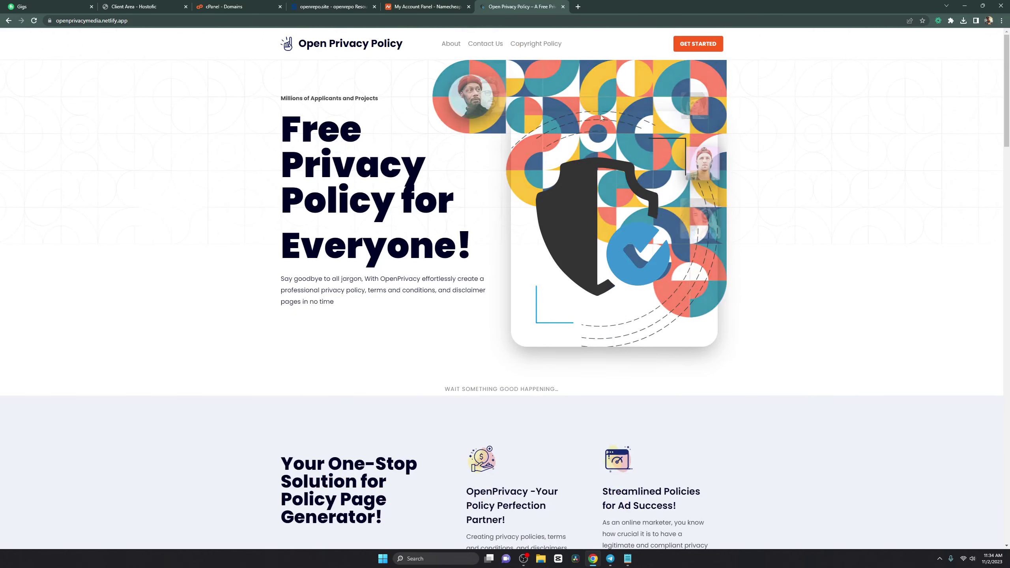
Jump to the site's GetStarted section and select all the disclaimer paragraphs above the footer links
left_click(596, 174)
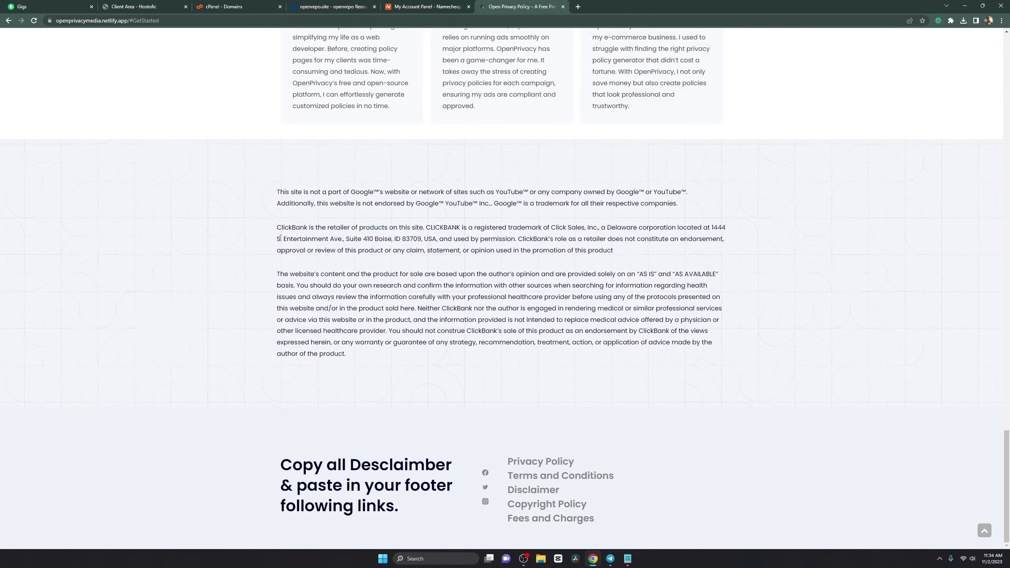
left_click_drag(277, 190, 475, 358)
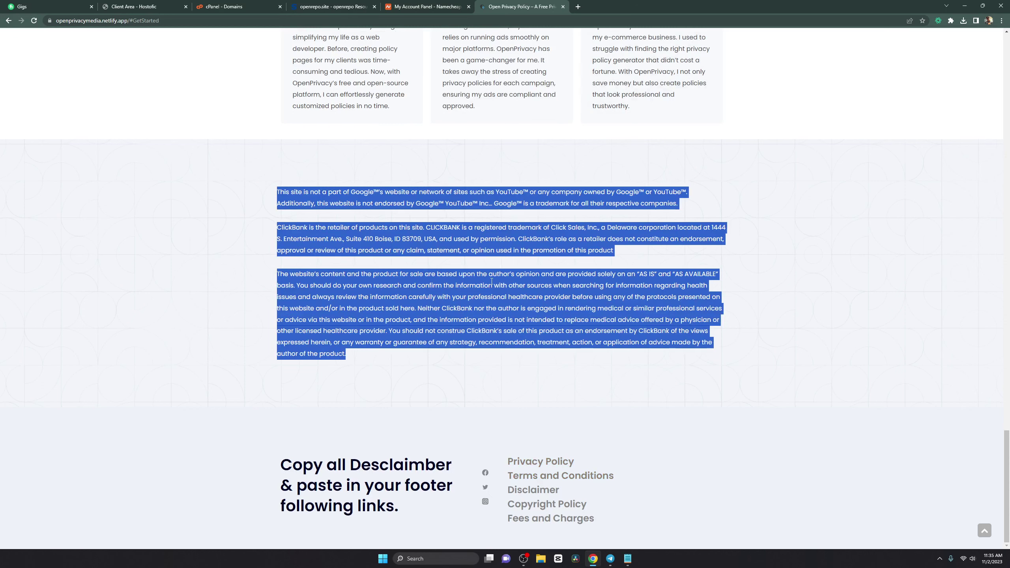
scroll(104, 197, "up", 10)
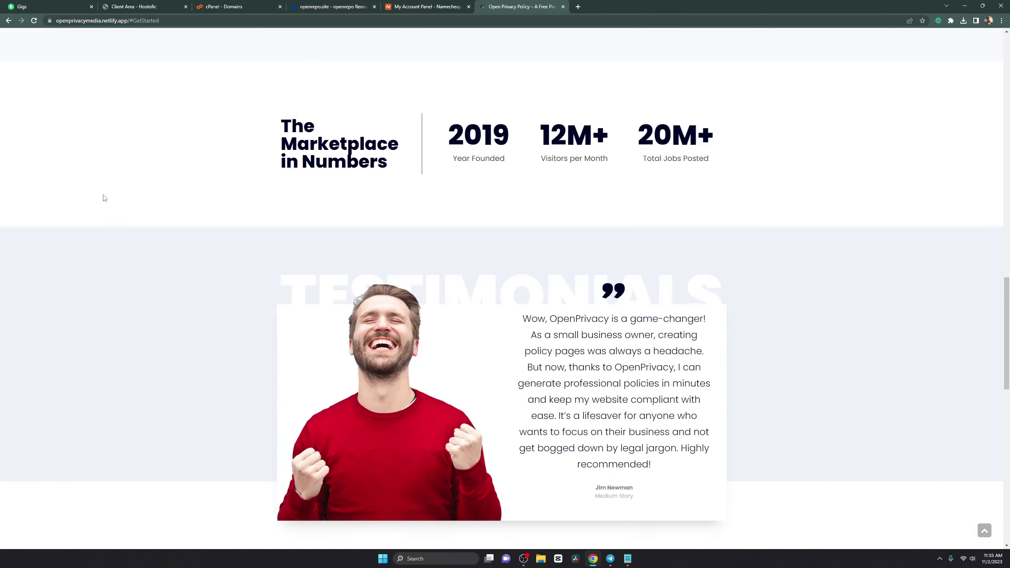
Look back over the openprivacymedia.netlify.app page up to its header and select the page address
scroll(104, 198, "up", 8)
scroll(102, 199, "down", 6)
scroll(139, 182, "up", 6)
scroll(139, 182, "up", 10)
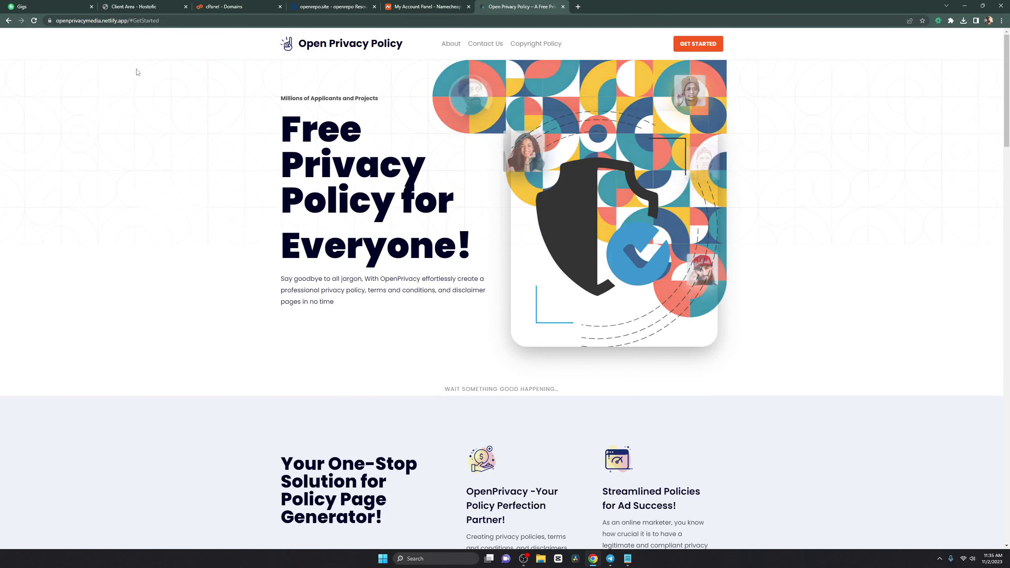
left_click(78, 22)
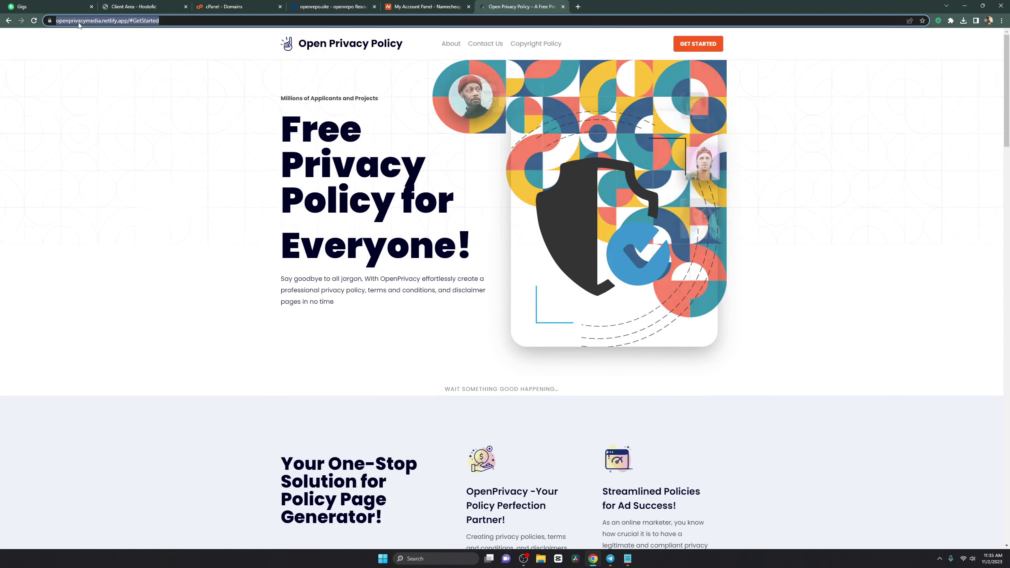
Close the Namecheap account and openrepo.site pages and return to cPanel's new domain form
left_click(419, 6)
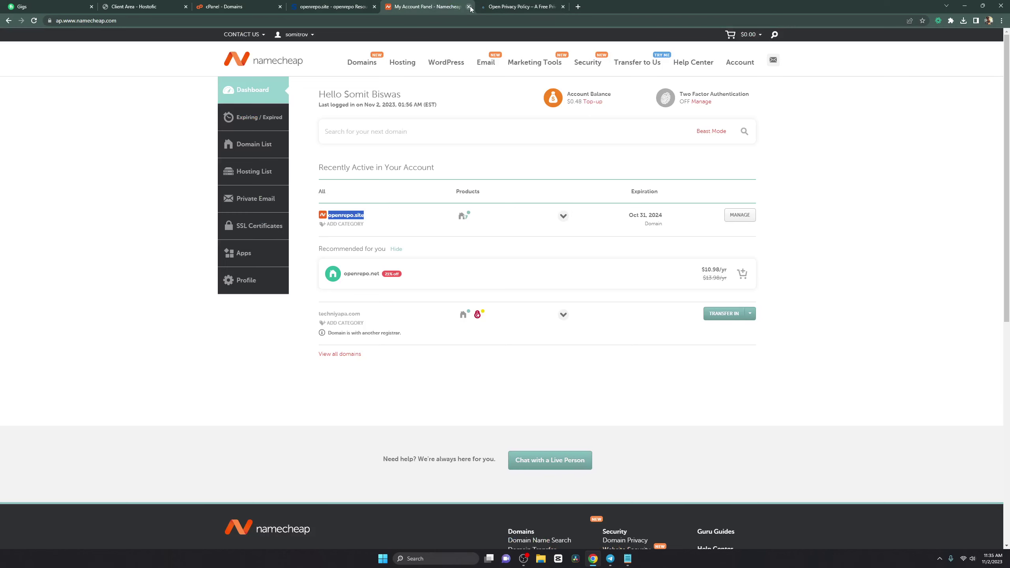
left_click(469, 7)
left_click(332, 6)
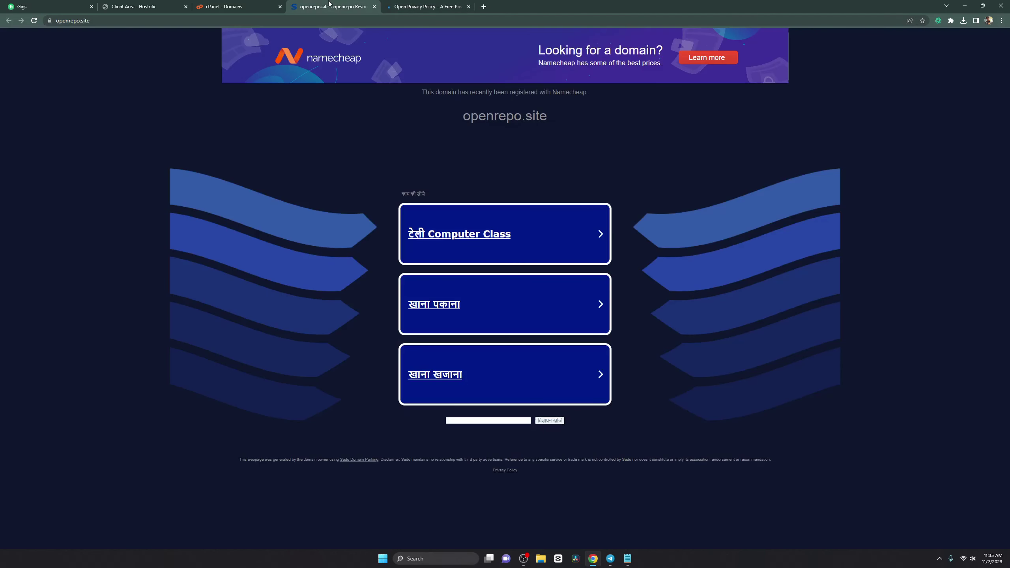
left_click(374, 6)
left_click(231, 6)
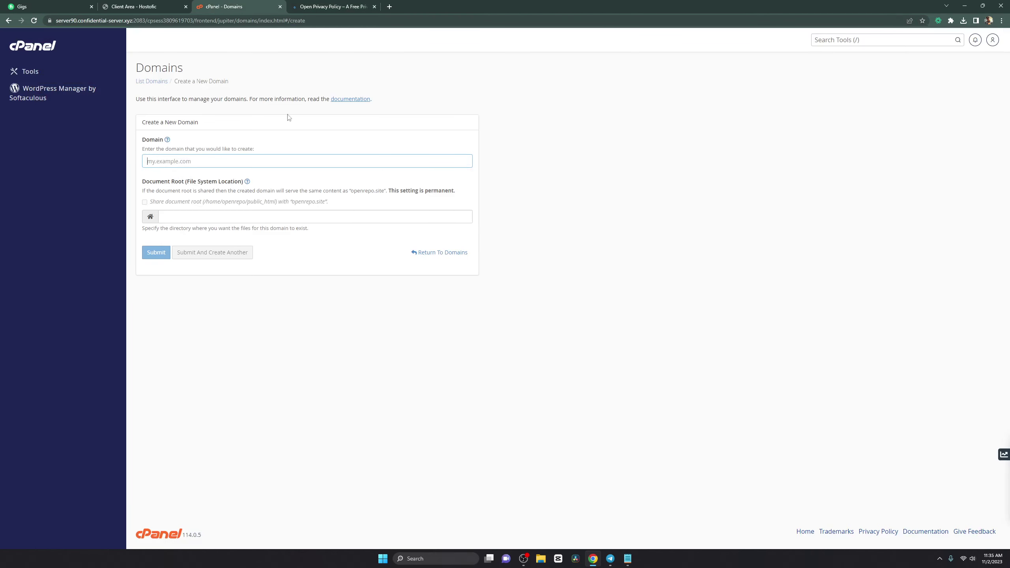
Enter freeprivacypolicyforaffiliates as the domain name in cPanel's new domain form
left_click(347, 7)
left_click(238, 4)
left_click(315, 6)
left_click(250, 5)
left_click(230, 157)
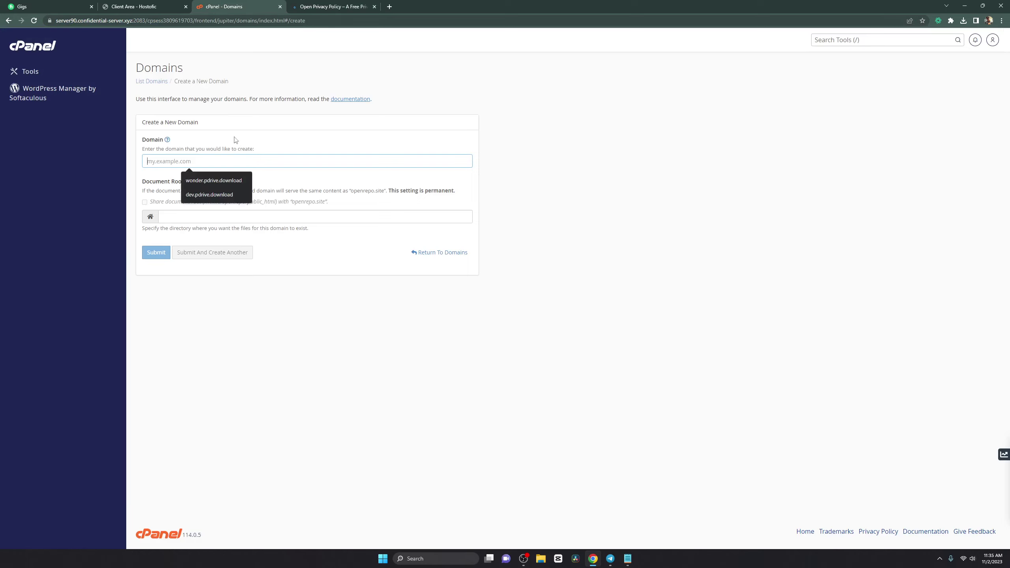
type("free")
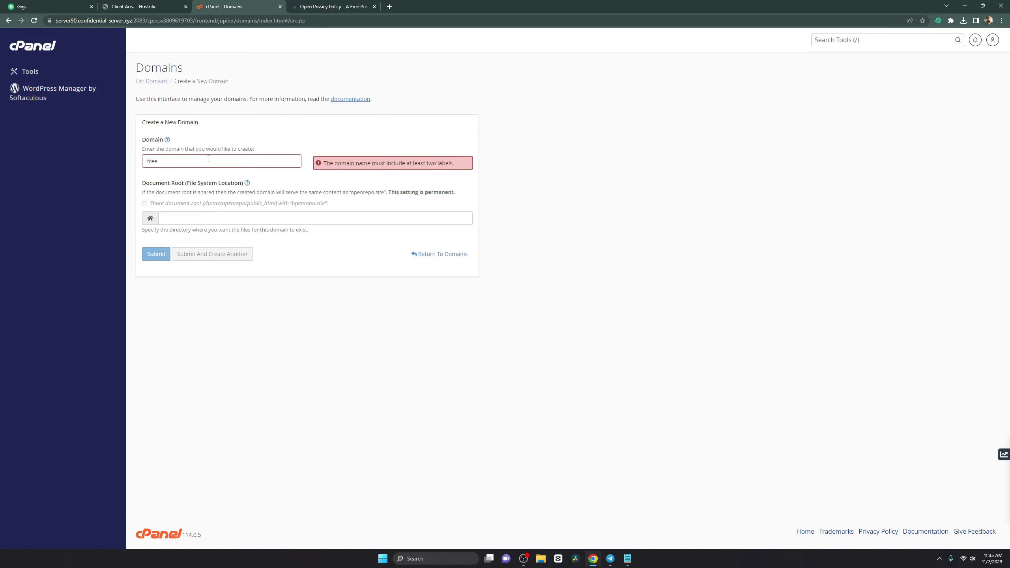
type("privacypolicyforaffiliatea")
Search Google for the entered domain text and show the results for the corrected phrase "free privacy policy for affiliates"
left_click_drag(221, 161, 108, 163)
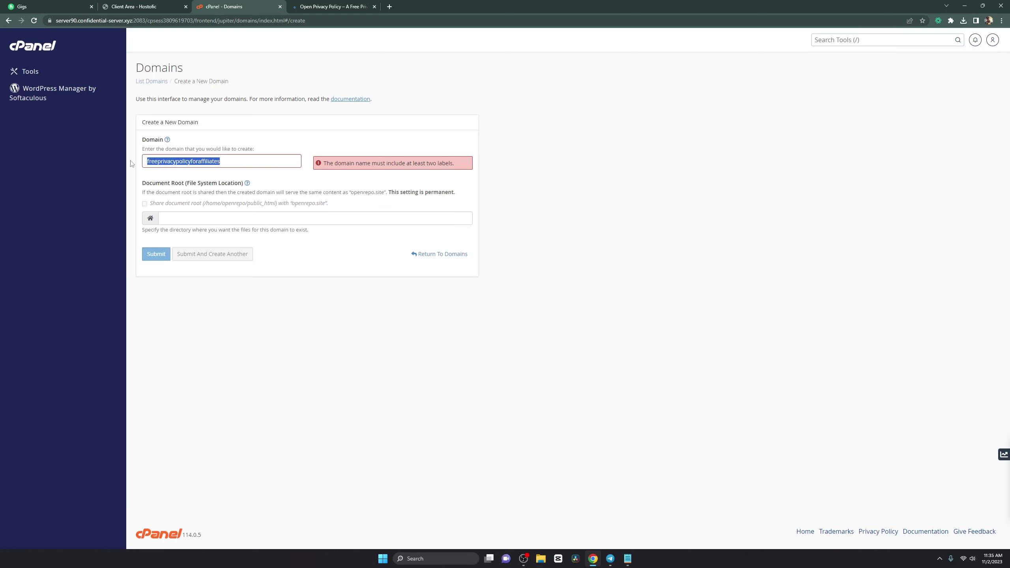
right_click(162, 160)
left_click(203, 226)
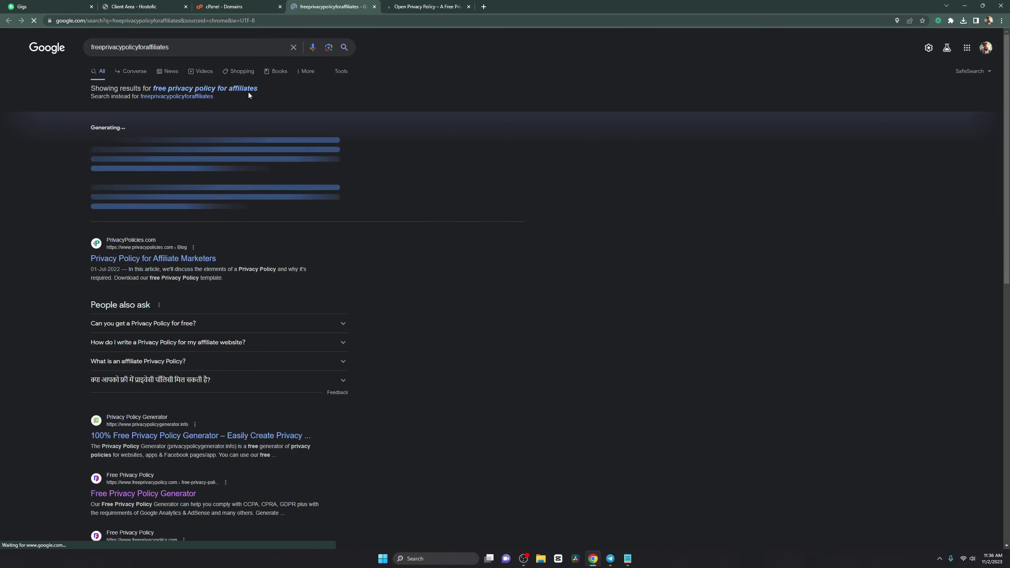
left_click(246, 90)
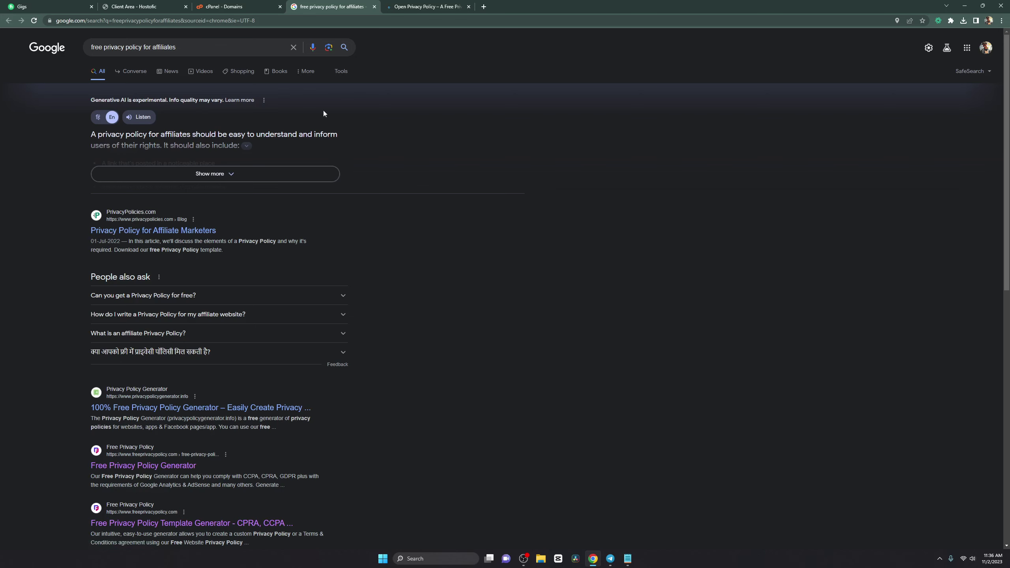
Copy the phrase "free privacy policy for affiliates" from the Google search and replace the domain name in cPanel with it
left_click(406, 6)
left_click(350, 7)
key("shift+Home")
left_click(132, 50)
left_click(188, 48)
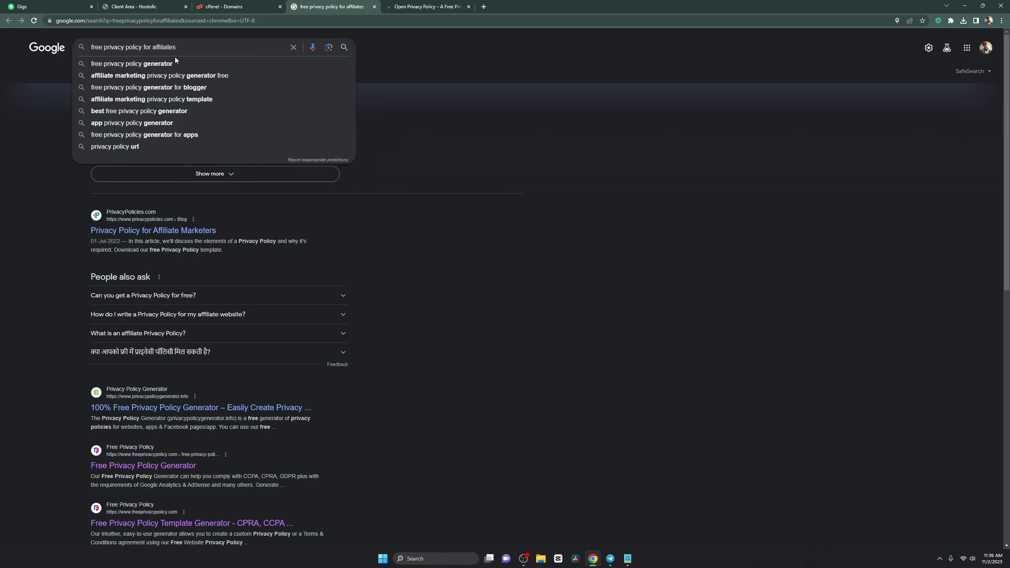
triple_click(207, 47)
key("ctrl+c")
right_click(124, 48)
left_click(147, 76)
left_click(224, 7)
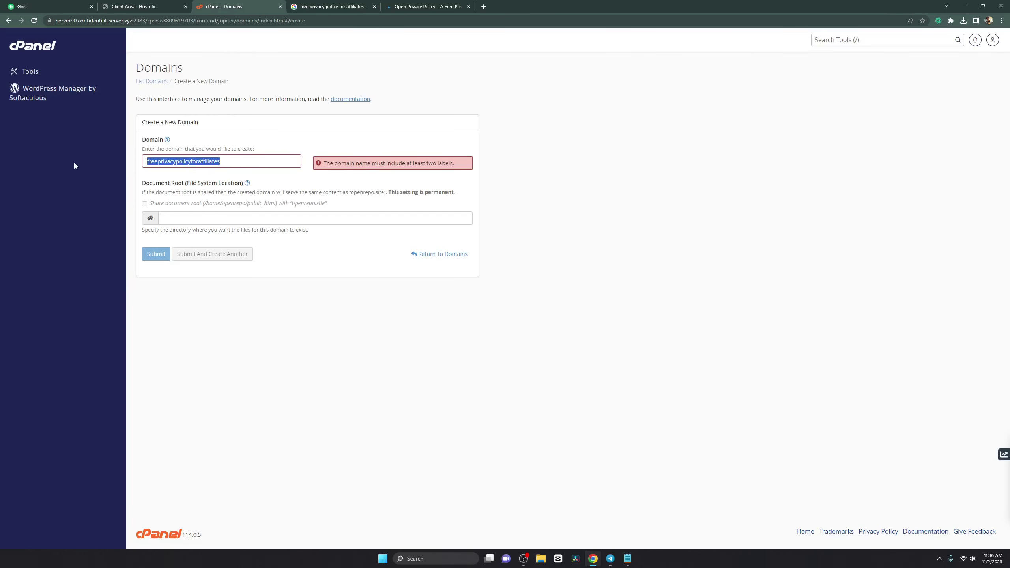
key("ctrl+v")
Remove the spaces and the word "for" from the domain name pasted into the new domain form
key("Left")
key("Left")
key("BackSpace")
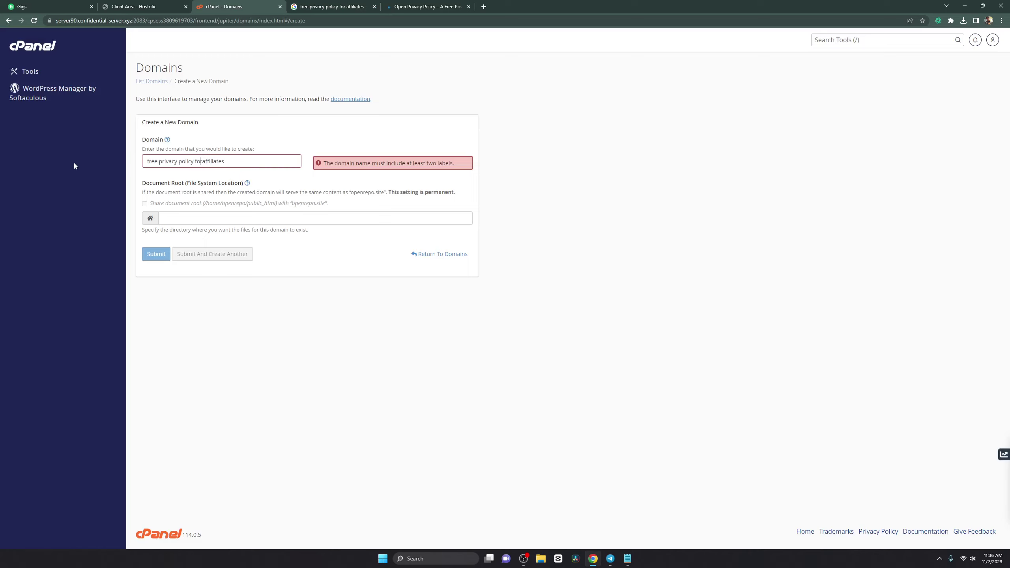
key("BackSpace")
key("Left")
key("Left")
key("Left")
key("Left")
key("Left")
key("Left")
key("BackSpace")
key("Left")
key("Left")
key("Left")
key("BackSpace")
key("BackSpace")
key("BackSpace")
key("BackSpace")
key("BackSpace")
key("BackSpace")
key("BackSpace")
key("BackSpace")
key("BackSpace")
key("BackSpace")
key("BackSpace")
Copy the word "affiliates" from the Google search and paste it into the domain name to read freeprivacypolicyaffiliates
left_click(358, 3)
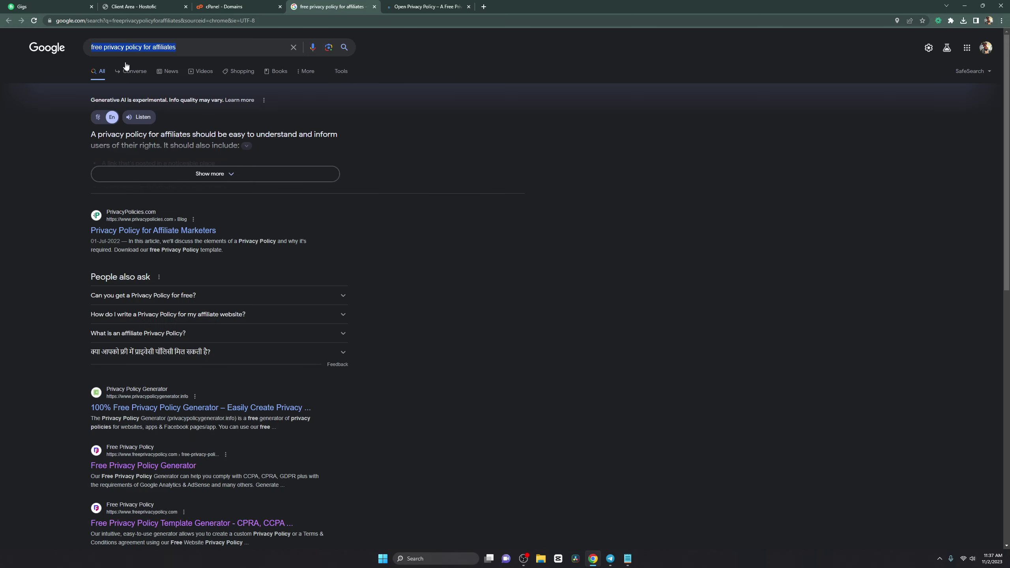
left_click(155, 47)
double_click(161, 47)
right_click(169, 48)
left_click(195, 97)
left_click(239, 6)
key("ctrl+v")
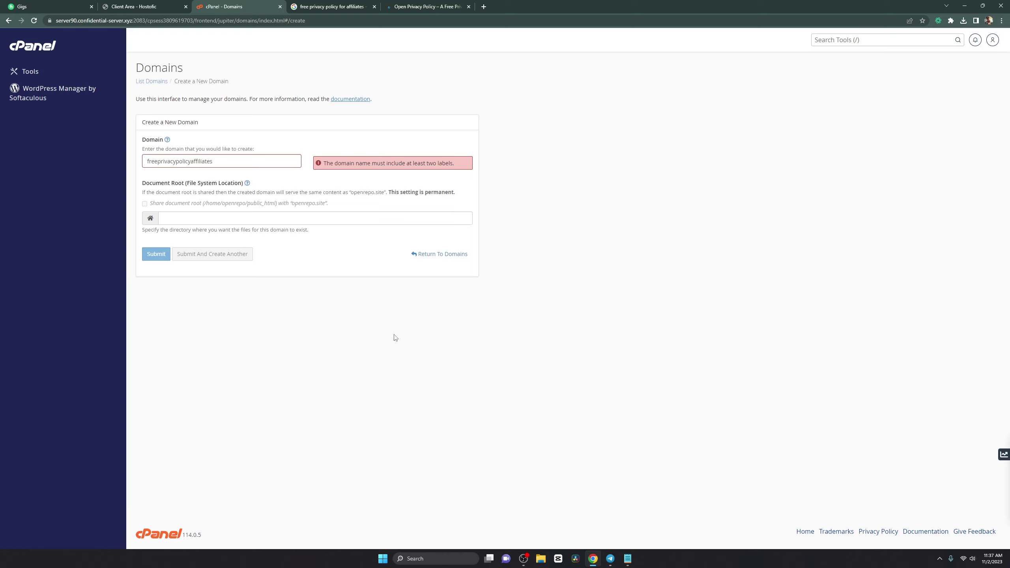
Append .openrepo.site to the domain name, giving freeprivacypolicyaffiliates.openrepo.site
left_click(330, 218)
left_click(271, 162)
type(".openrepo")
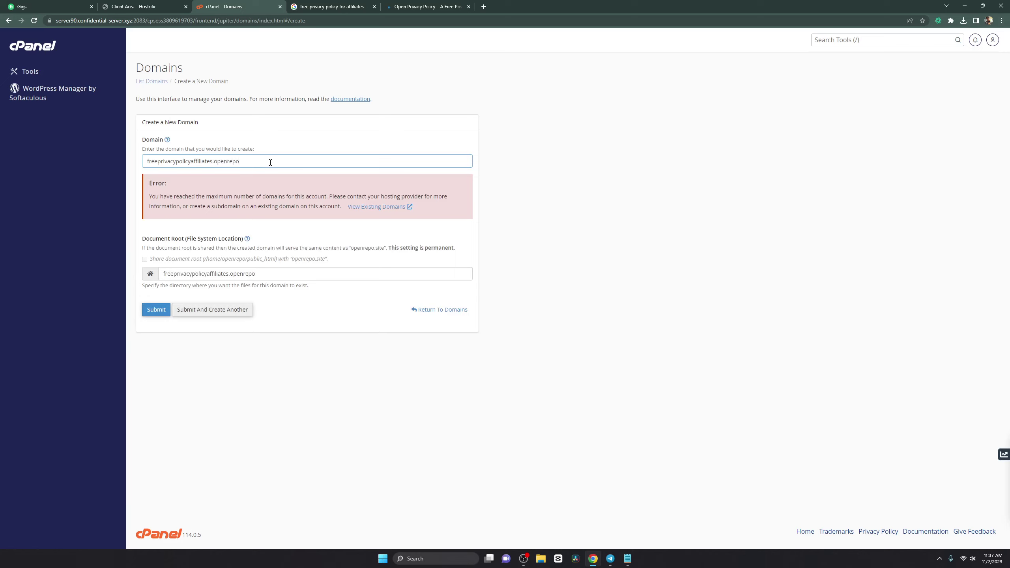
type(".site")
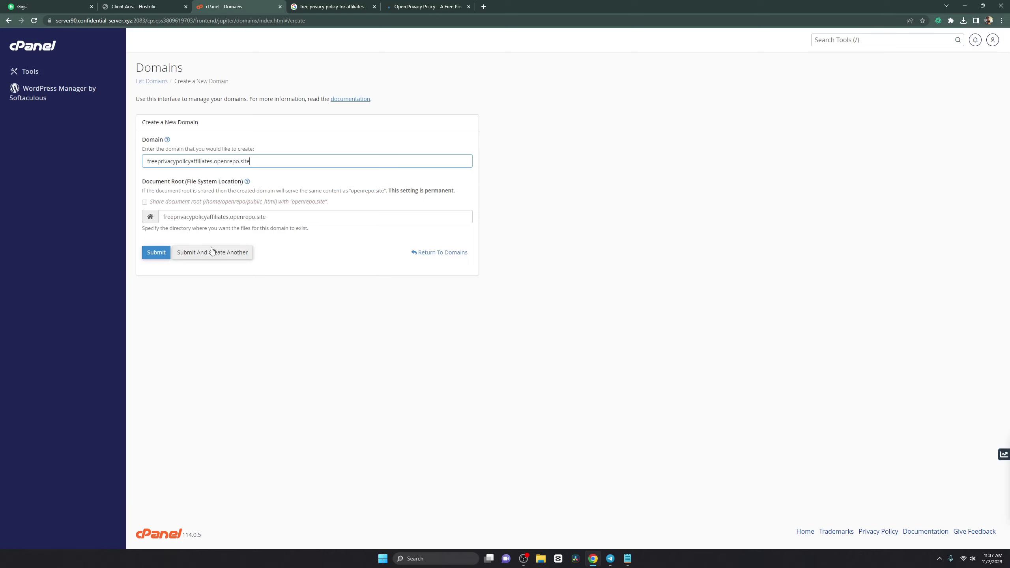
Open the entered address freeprivacypolicyaffiliates.openrepo.site in a new browser tab to check it
triple_click(150, 161)
right_click(242, 163)
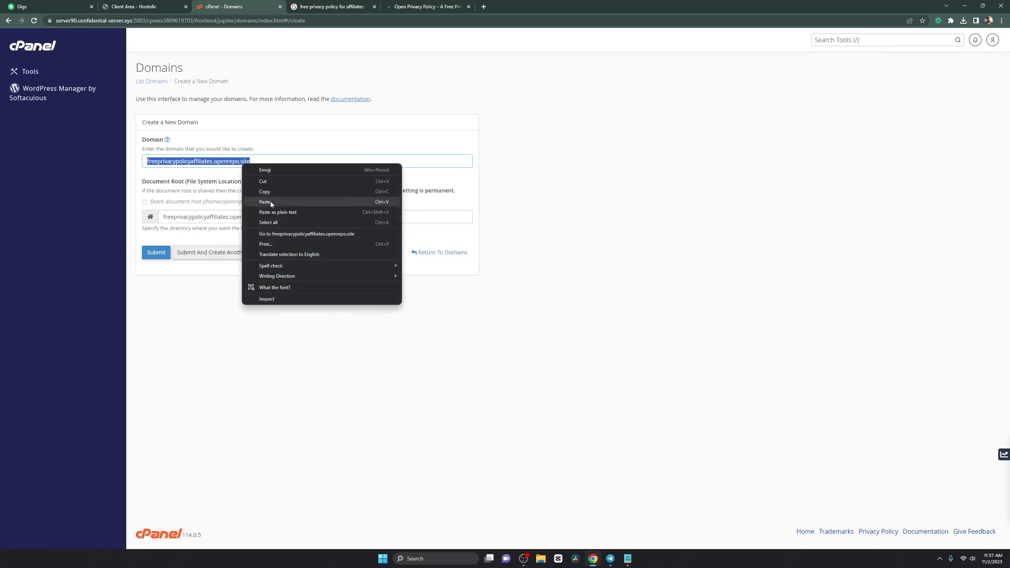
left_click(283, 231)
key("ctrl+l")
left_click(242, 124)
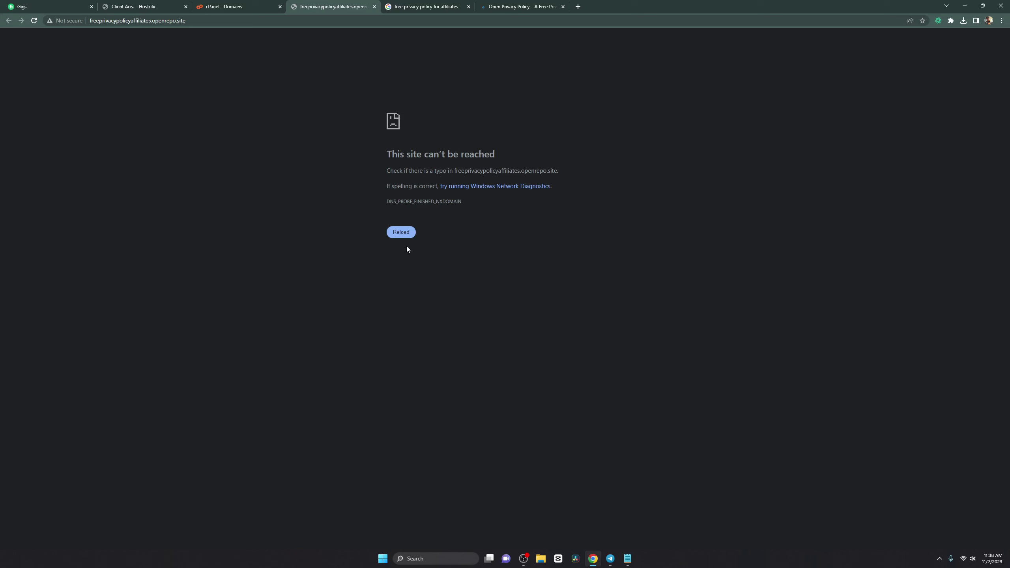
Try the domain name without its "free" prefix and put the prefix back
left_click(239, 6)
left_click(167, 160)
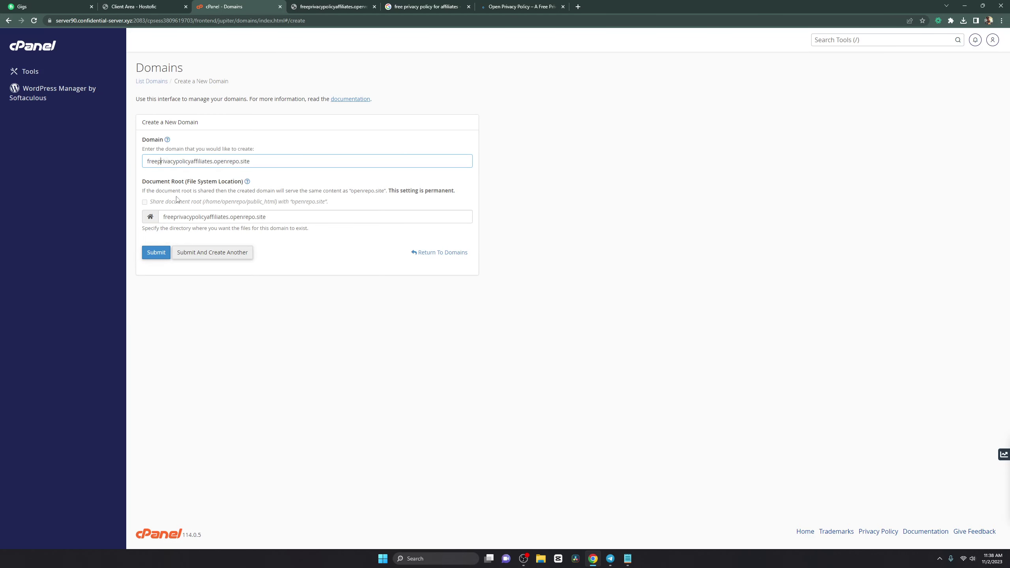
key("BackSpace")
key("BackSpace")
key("BackSpace")
key("BackSpace")
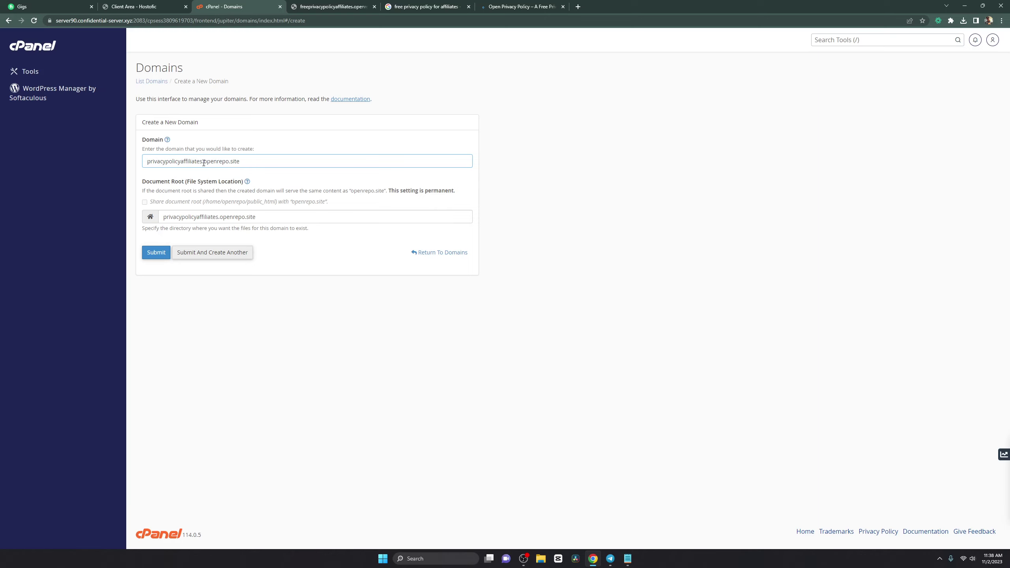
type("free")
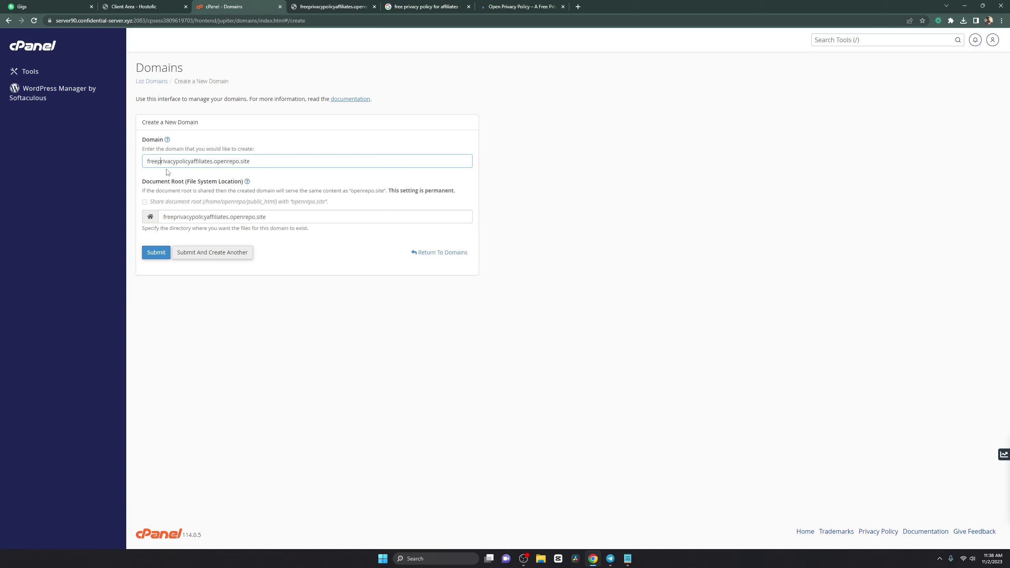
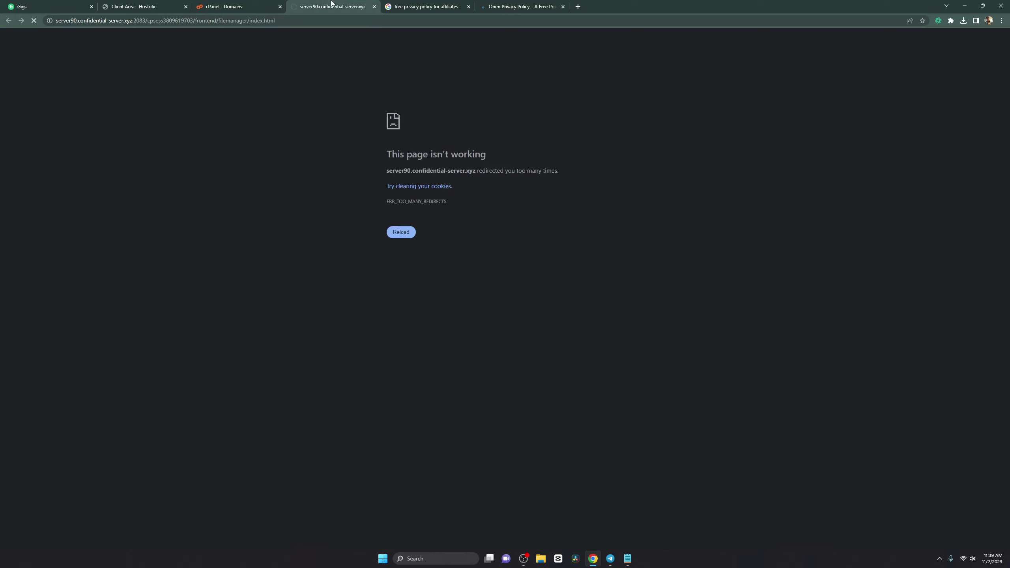
Try to reopen File Manager from cPanel's tool search, and close its page along with the Google results
left_click(374, 6)
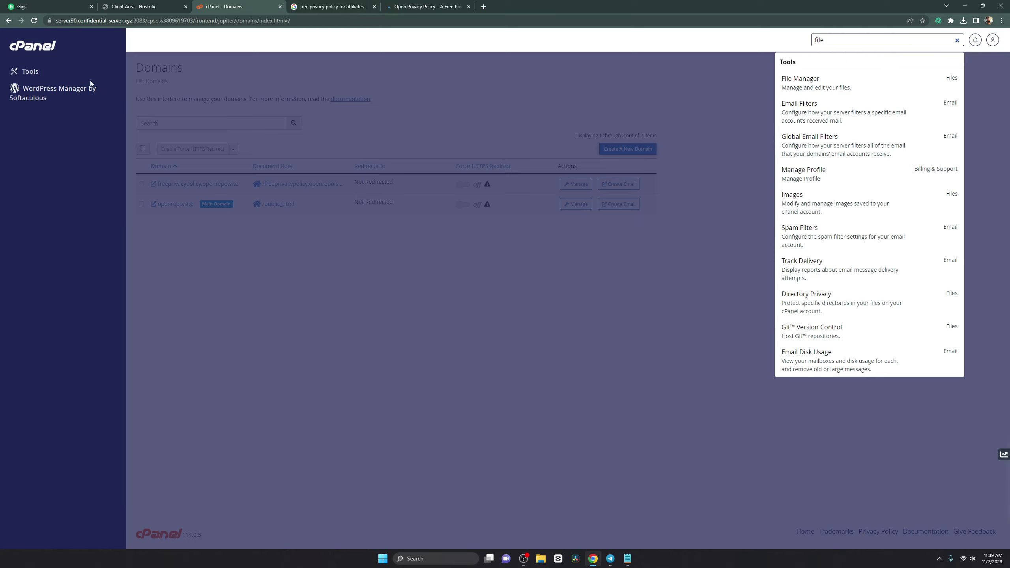
left_click(780, 92)
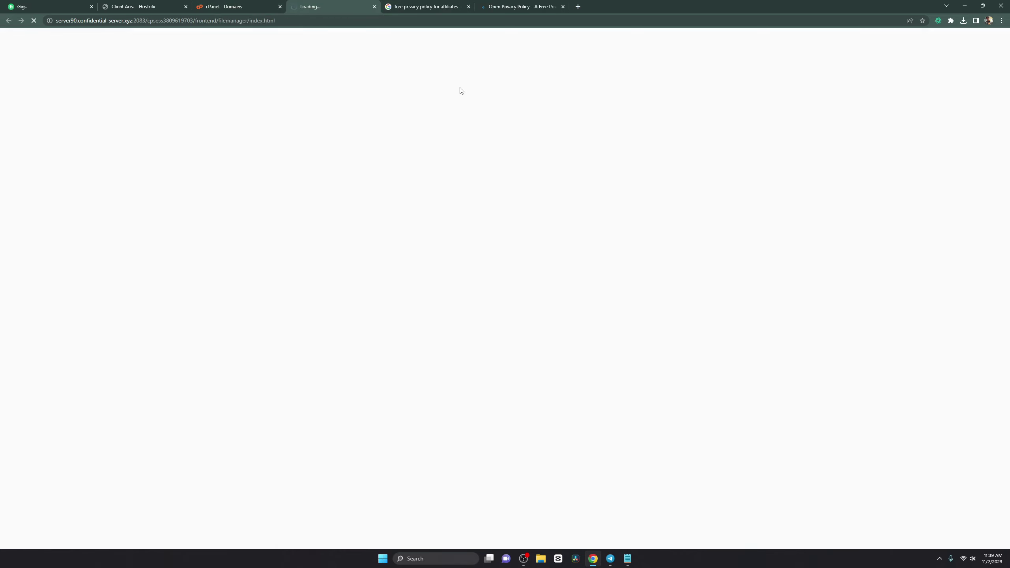
left_click(438, 7)
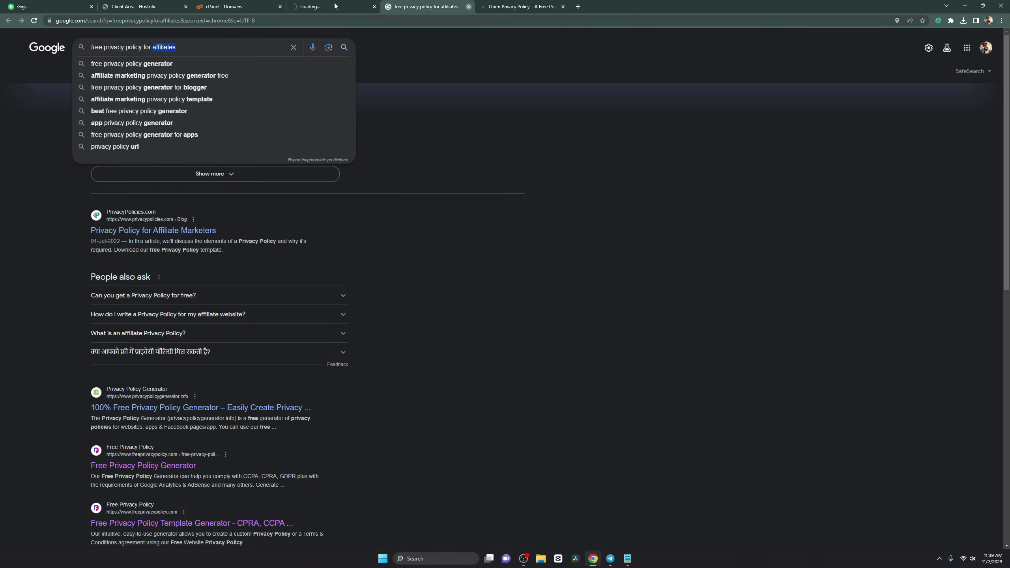
left_click(469, 6)
left_click(334, 6)
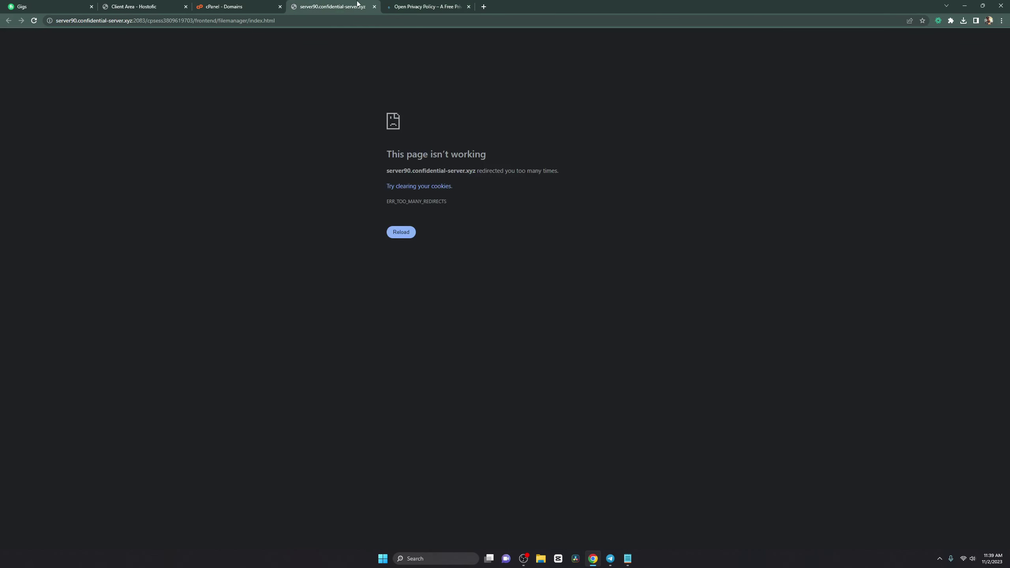
left_click(374, 6)
left_click(399, 122)
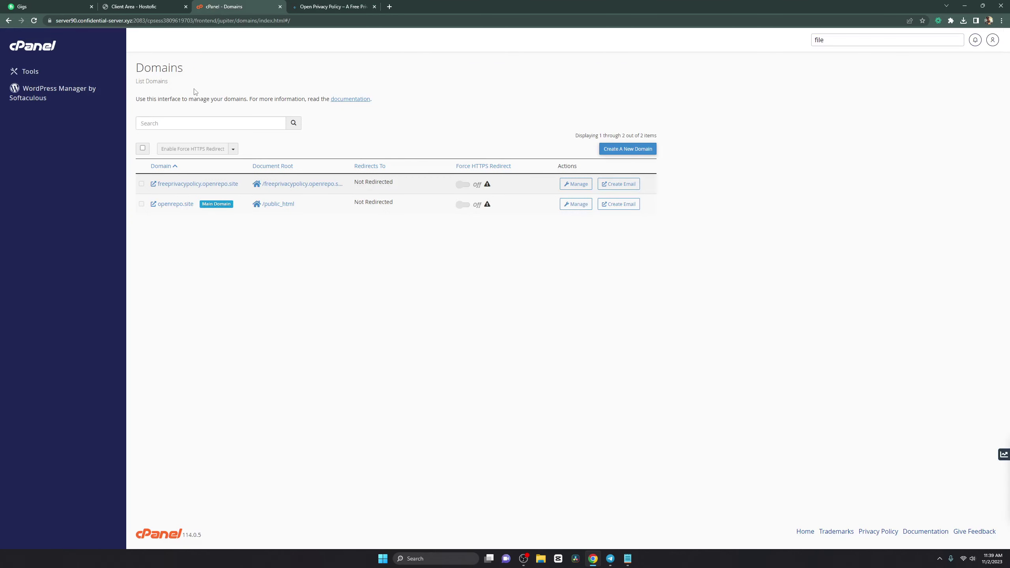
Open File Manager from cPanel's main tools overview and show the contents of the freeprivacypolicy.openrepo.site folder
left_click(19, 49)
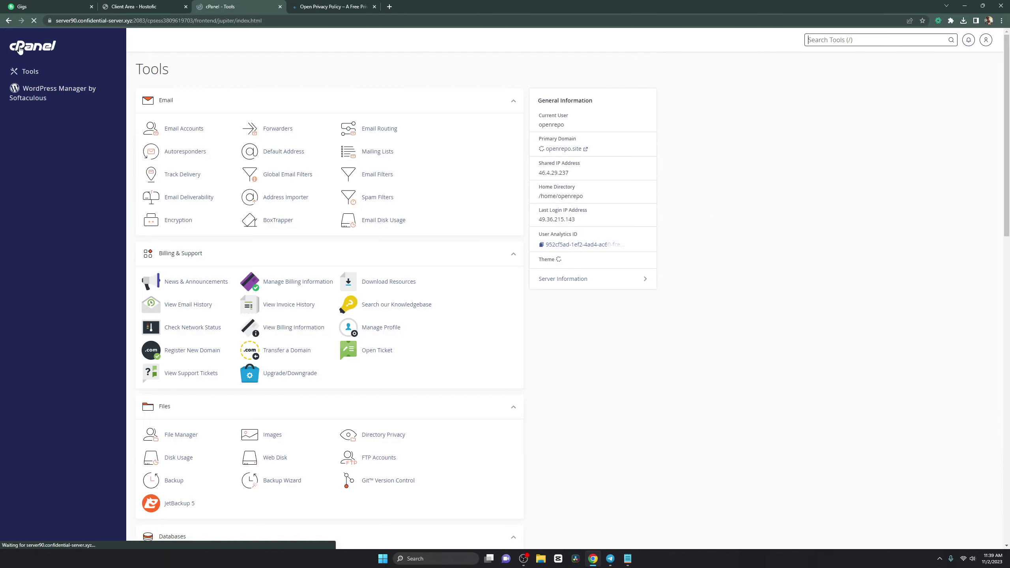
scroll(294, 282, "down", 4)
scroll(195, 371, "down", 8)
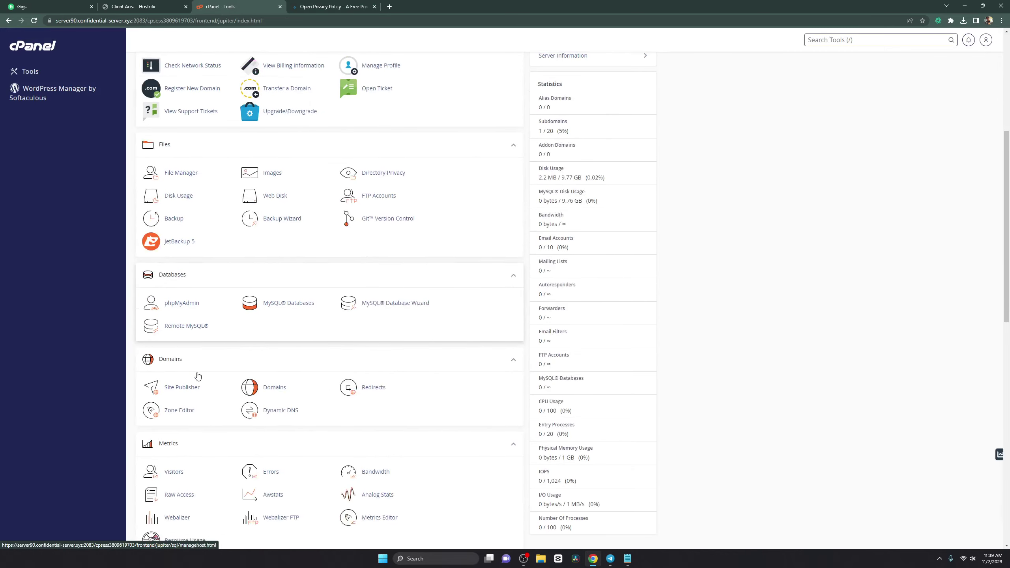
scroll(193, 364, "down", 5)
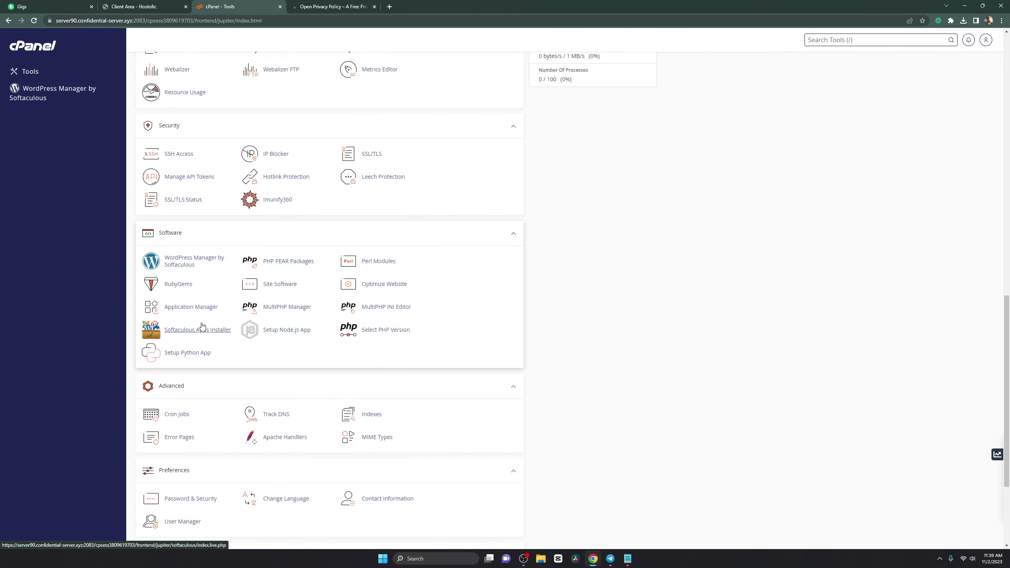
scroll(366, 301, "down", 2)
scroll(366, 301, "down", 3)
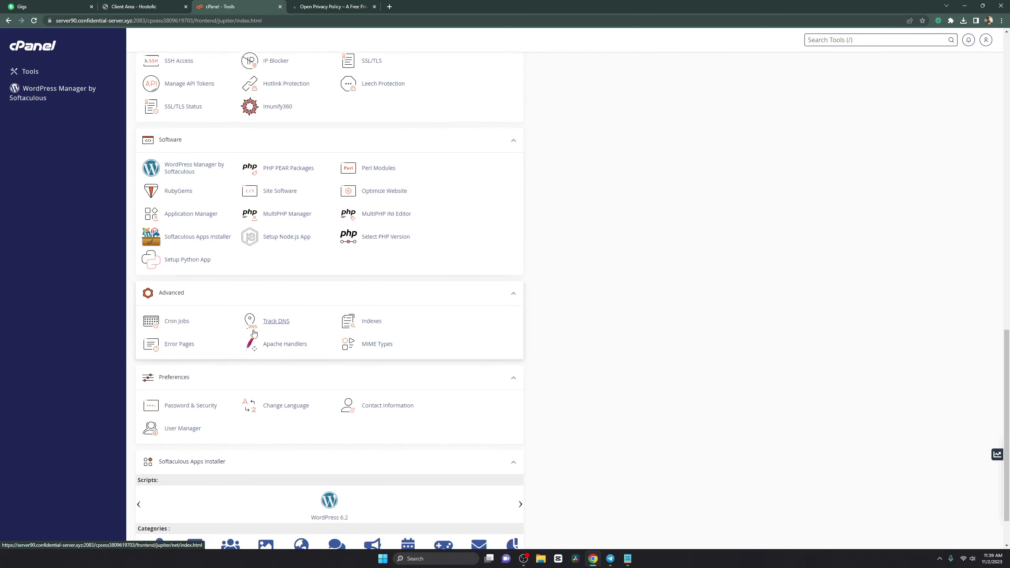
scroll(236, 354, "up", 10)
scroll(240, 329, "up", 8)
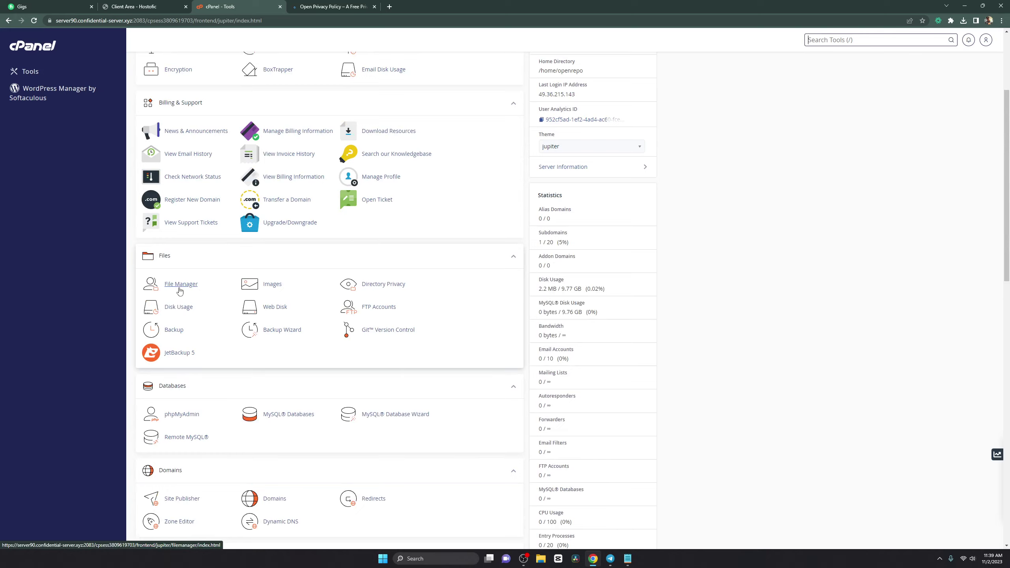
left_click(179, 289)
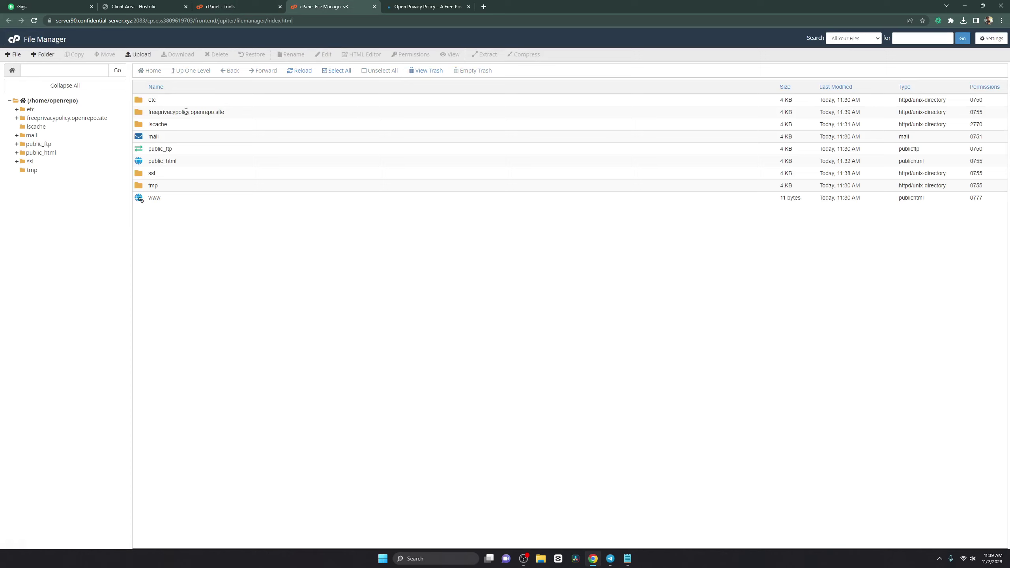
left_click(52, 118)
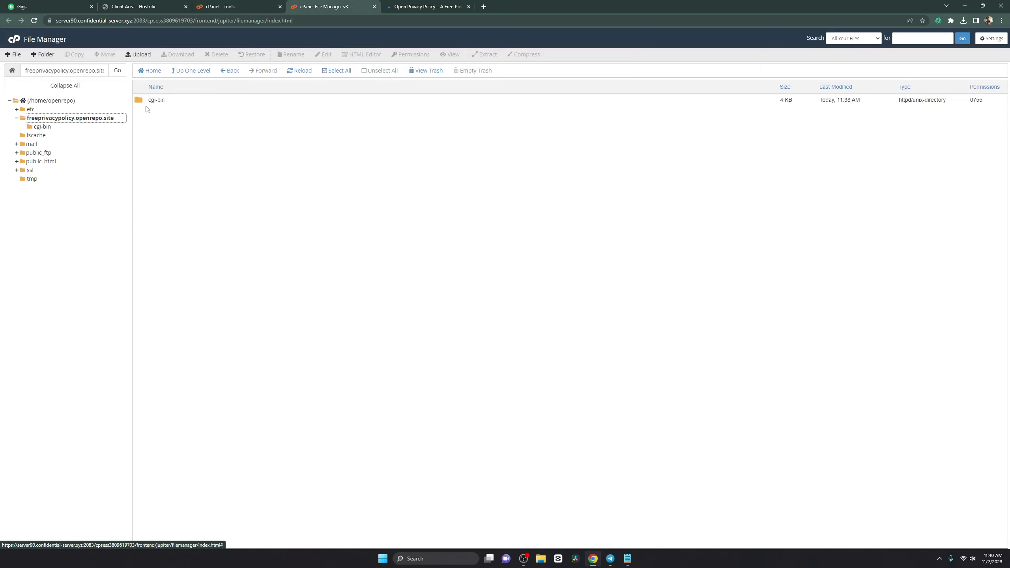
Show the home directory in File Manager, reopen the freeprivacypolicy.openrepo.site folder and select its cgi-bin folder
left_click(48, 100)
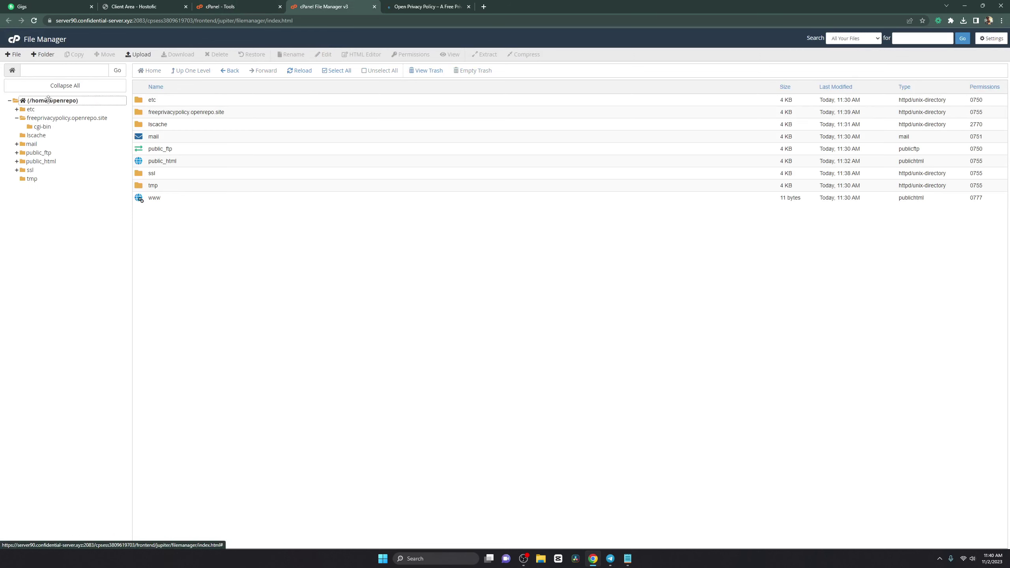
left_click(144, 114)
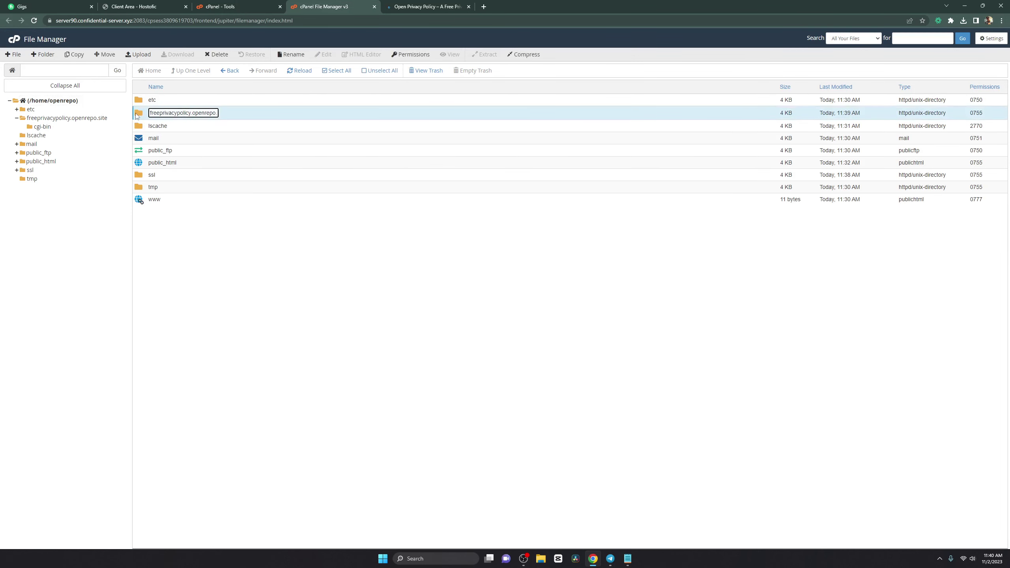
double_click(137, 114)
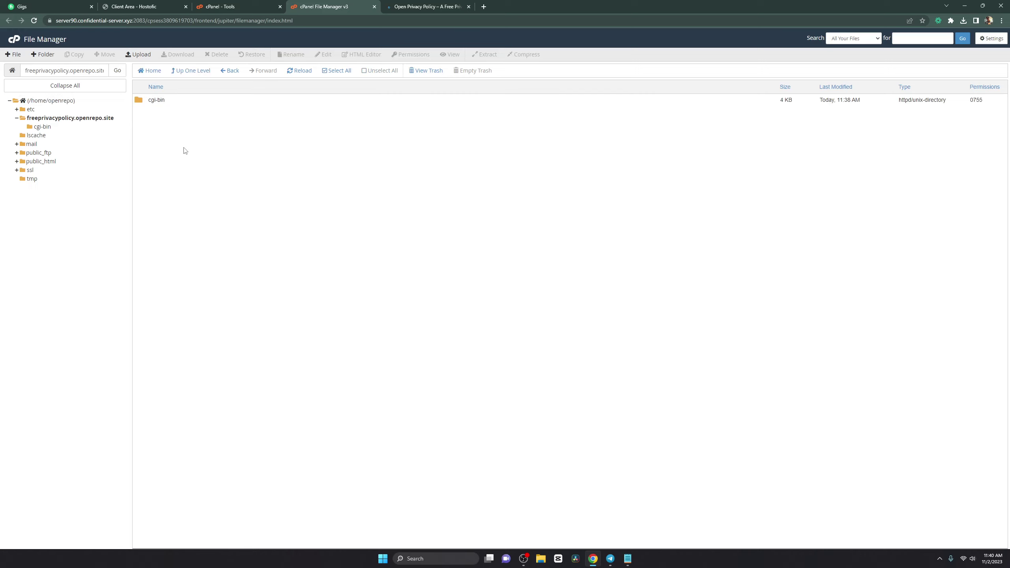
left_click(161, 102)
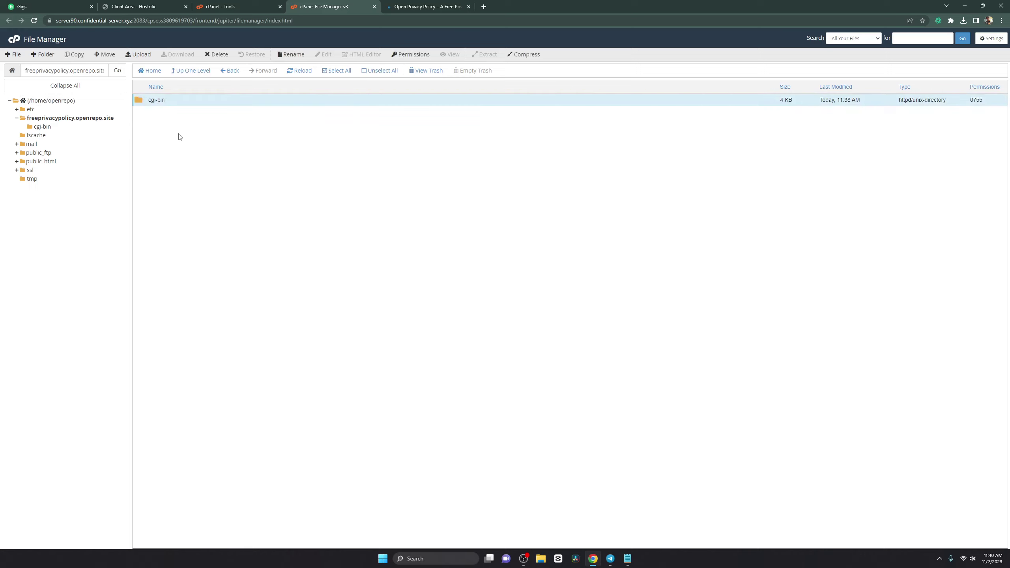
In File Explorer, find the BM_Backup ZIP in the OpenPrivacyPolicy Backup by Backup Migration folder under WebCopy (SCRAPE) on Hard Drive (D:)
left_click(541, 559)
left_click_drag(484, 106, 527, 105)
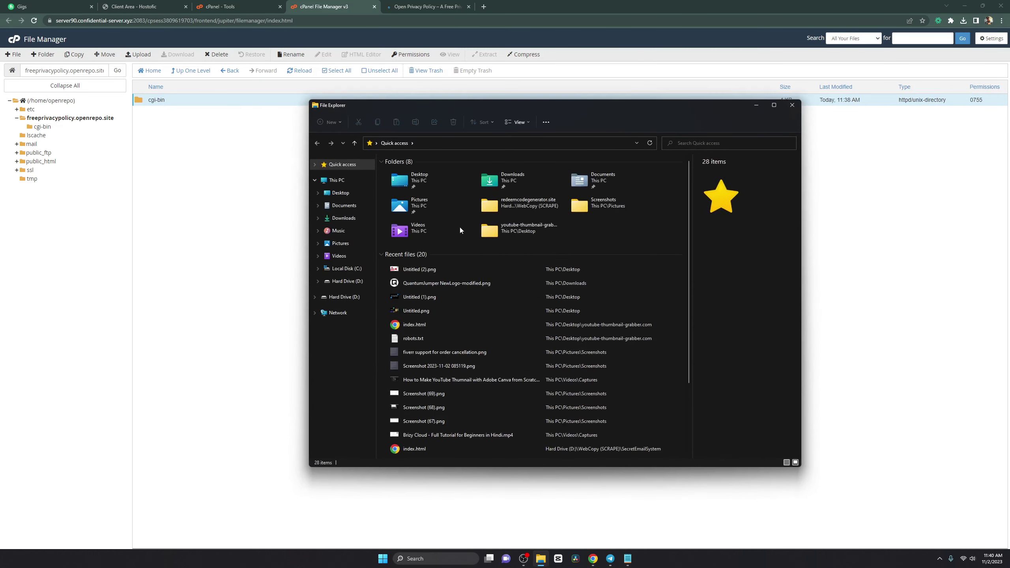
left_click(367, 285)
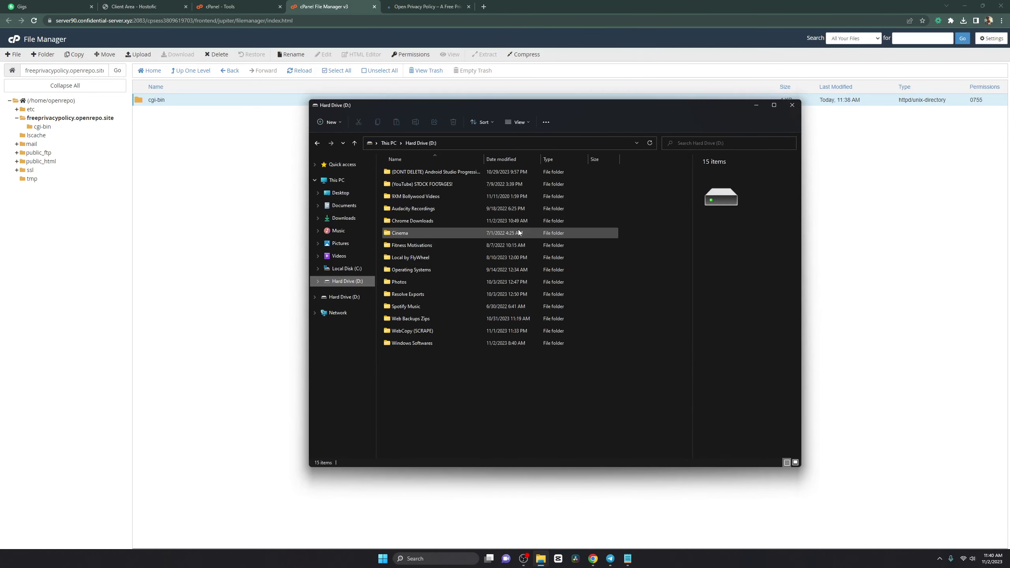
double_click(409, 334)
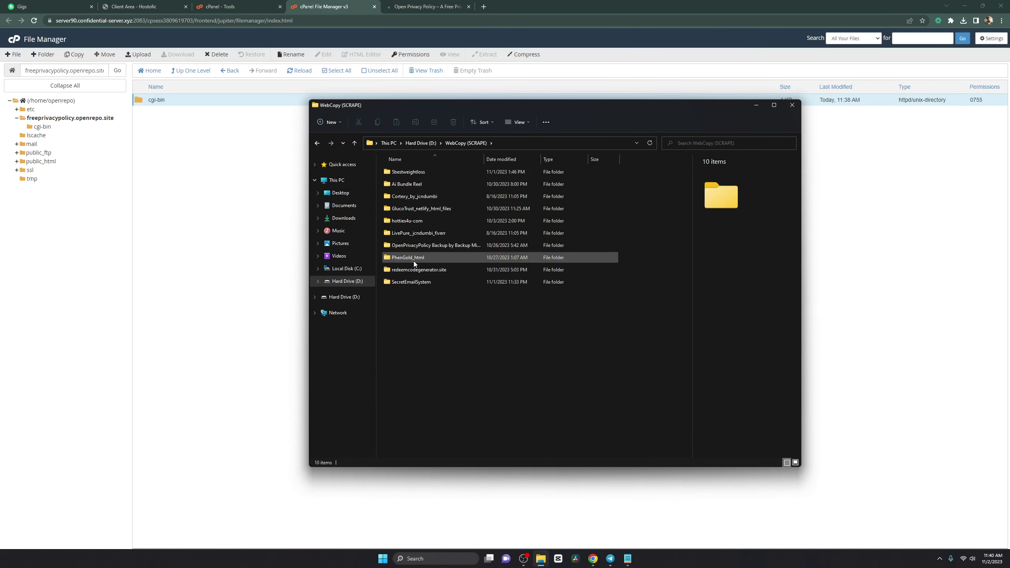
double_click(410, 246)
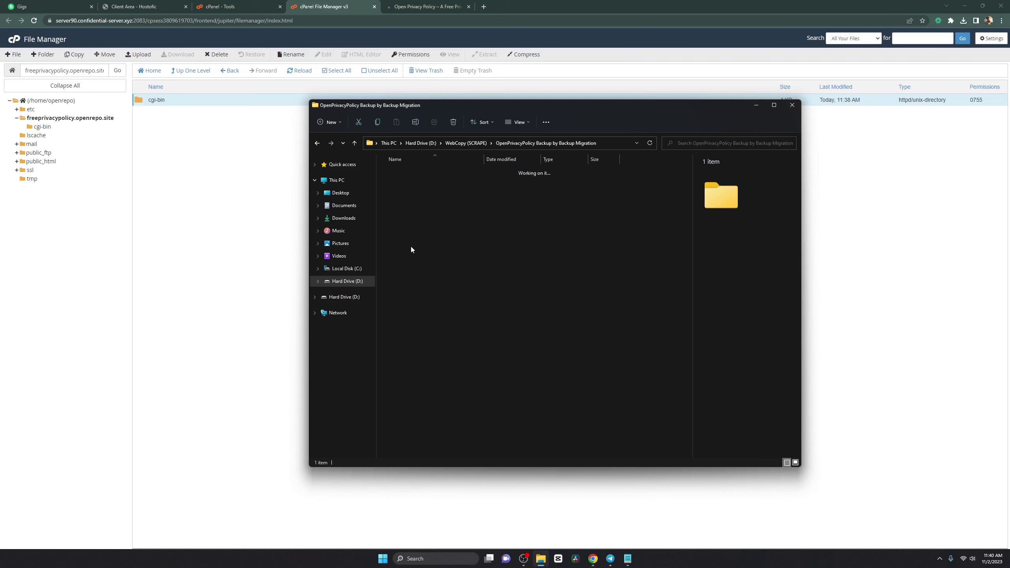
left_click(418, 172)
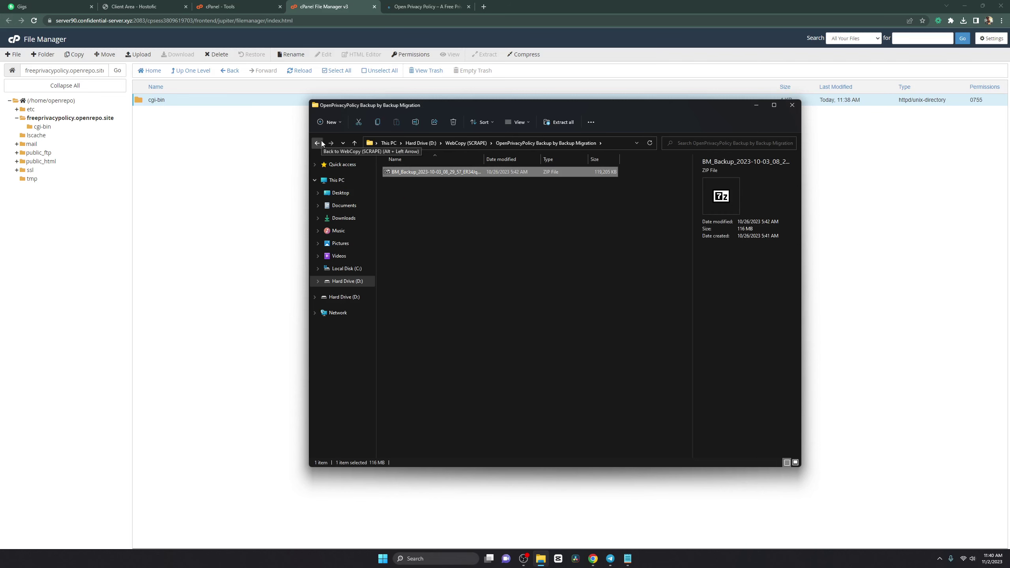
left_click(321, 143)
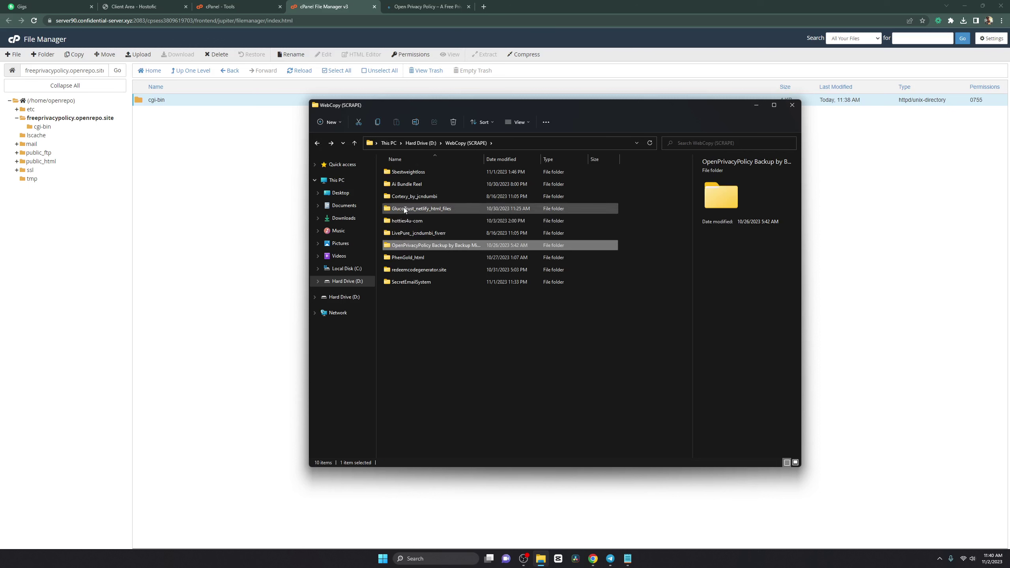
double_click(443, 248)
left_click(443, 174)
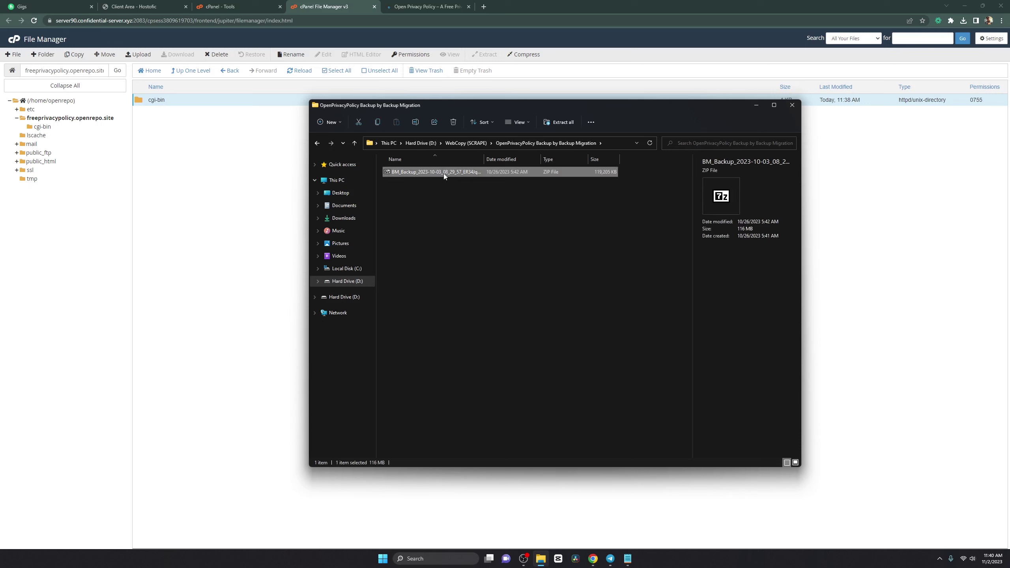
Check the backup ZIP in Web Backups Zips under WP BackupMigration for FreePrivacyPolicy.openrepo.site, and close File Explorer
left_click(318, 144)
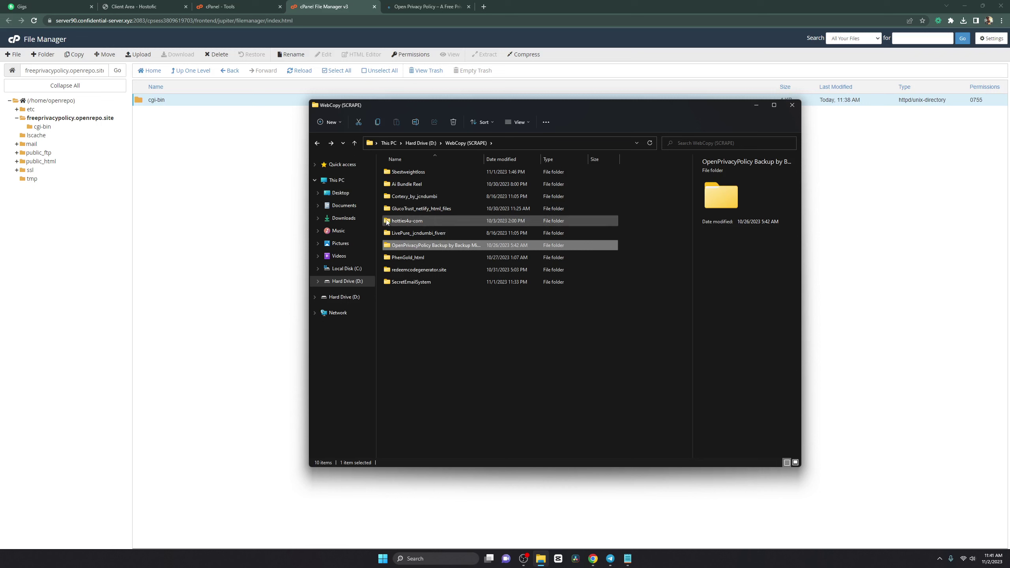
left_click(318, 143)
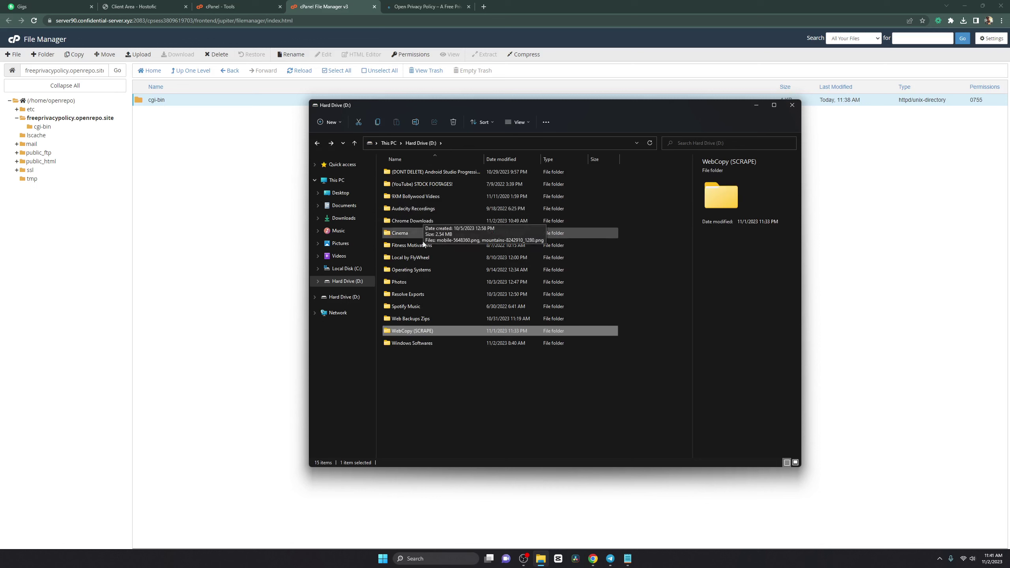
double_click(423, 315)
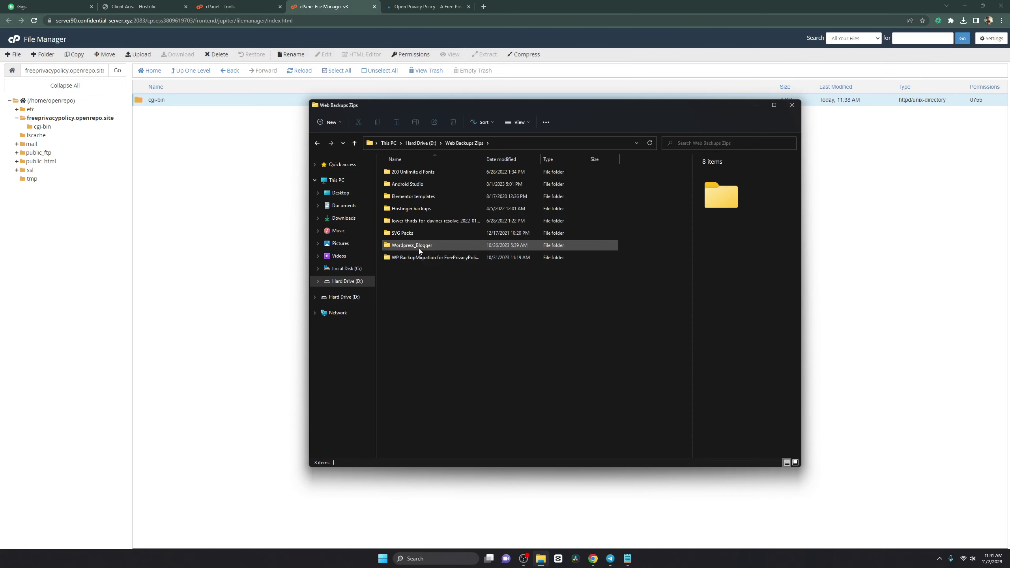
left_click(415, 257)
double_click(415, 258)
left_click(413, 172)
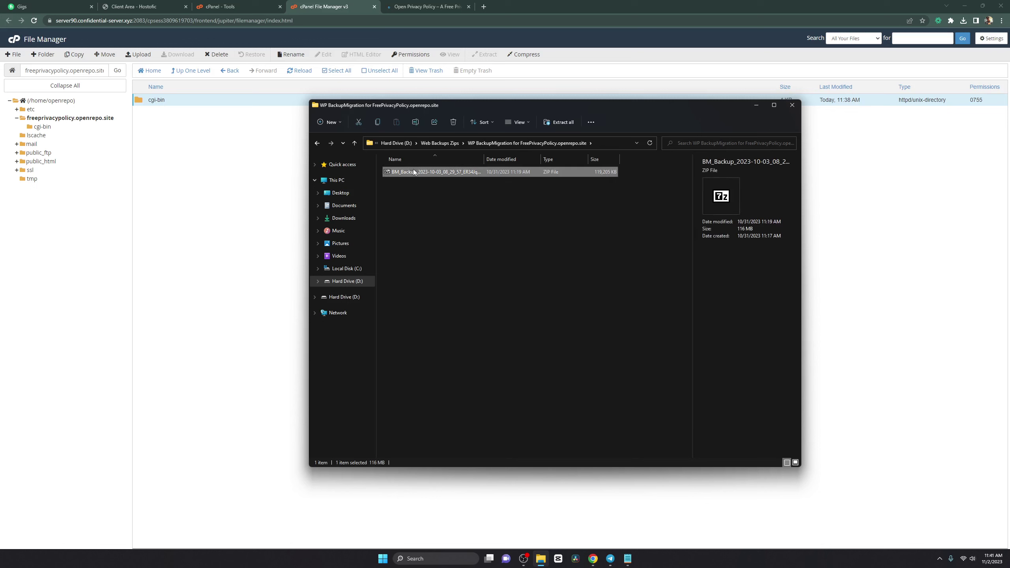
left_click(317, 143)
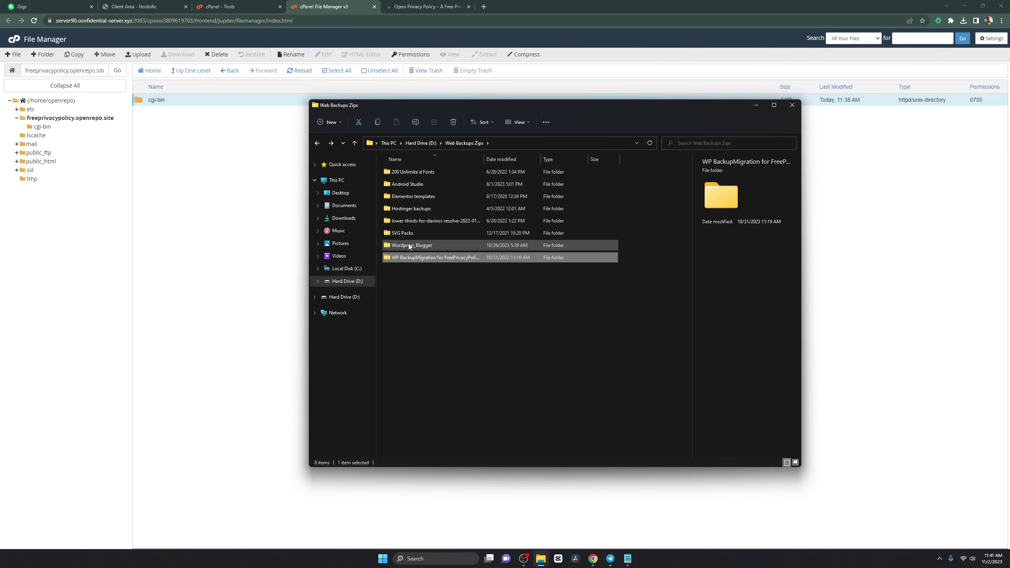
left_click(416, 294)
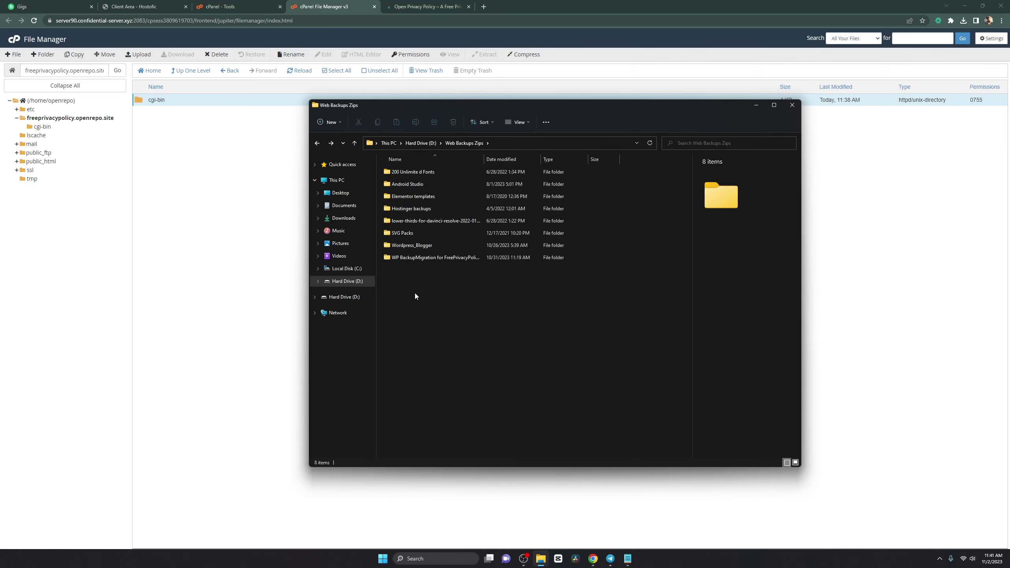
left_click(793, 105)
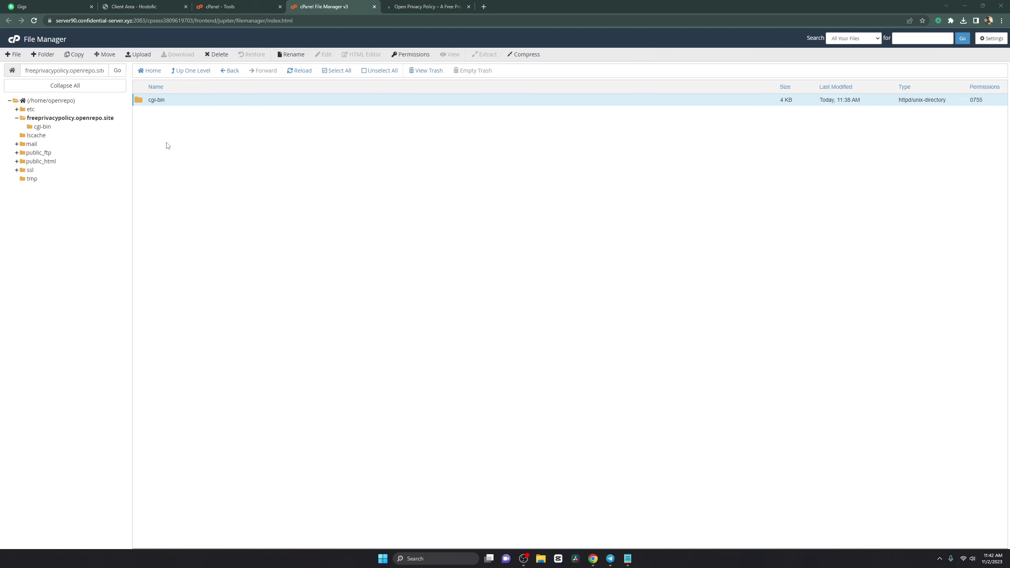
Return to the Hostofic client area and open the account details for updating
left_click(254, 4)
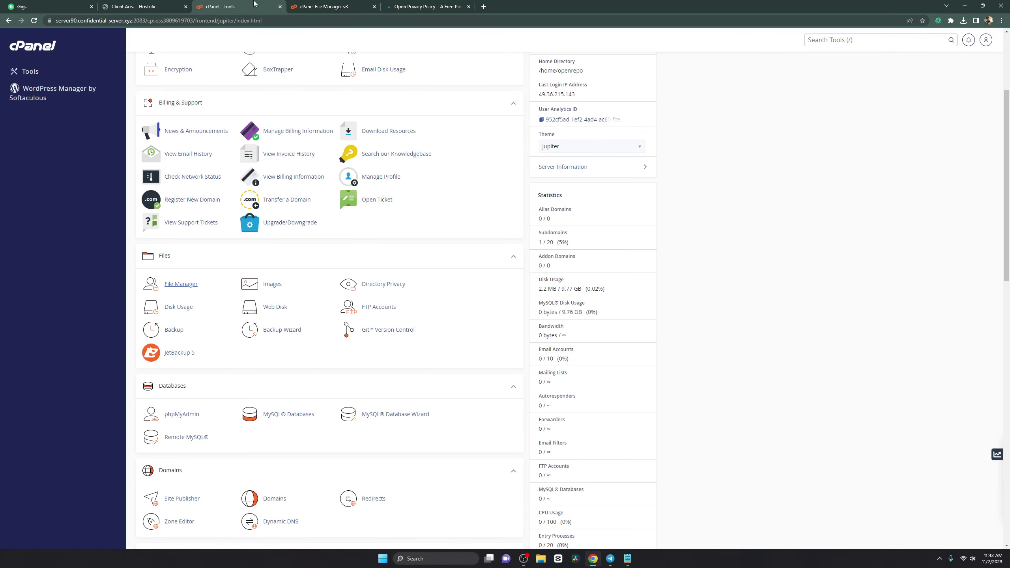
scroll(255, 172, "up", 4)
key("ctrl+shift+Tab")
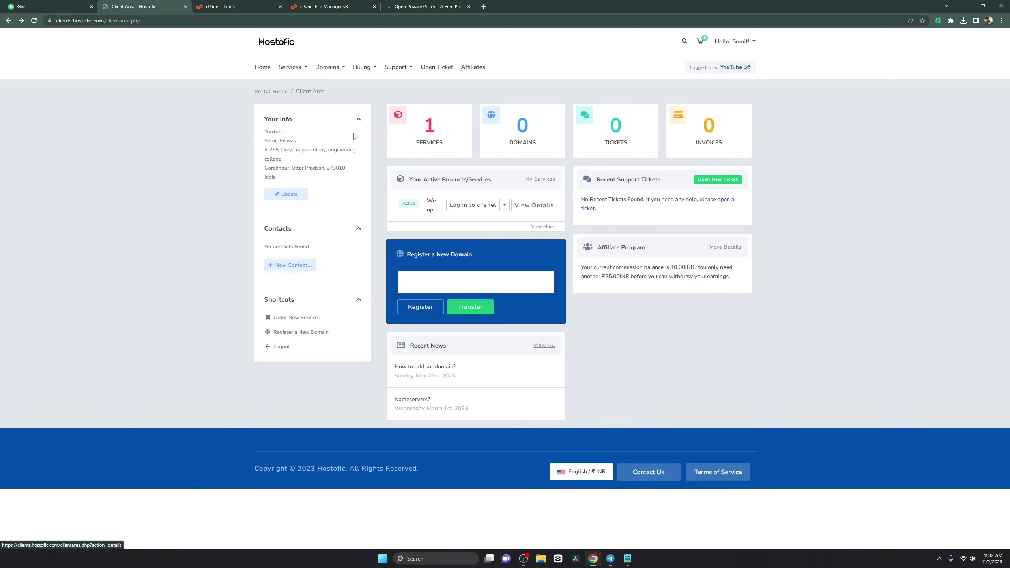
left_click(287, 194)
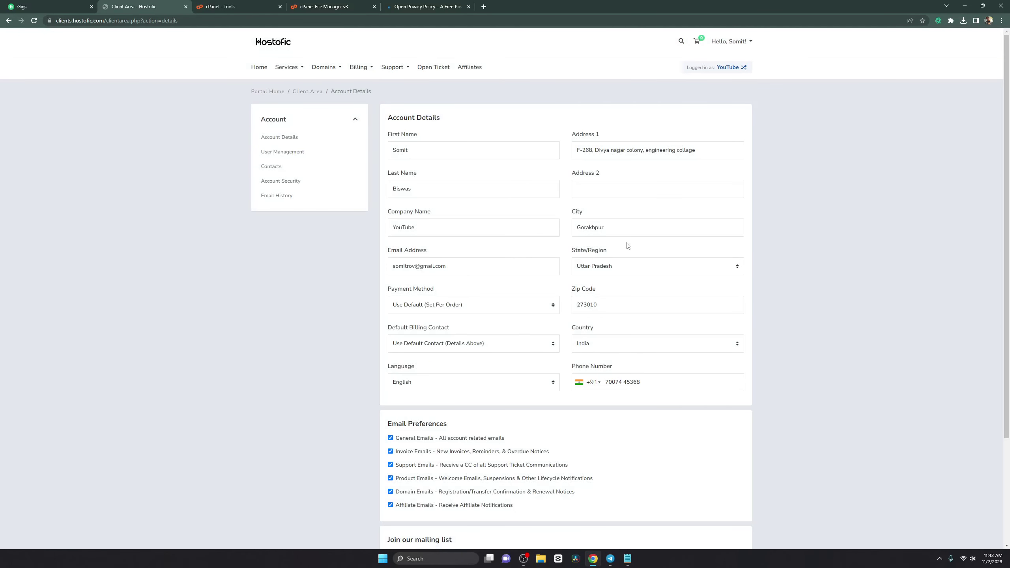
Clear the Address 1 and Last Name fields and try to save the account details
double_click(591, 228)
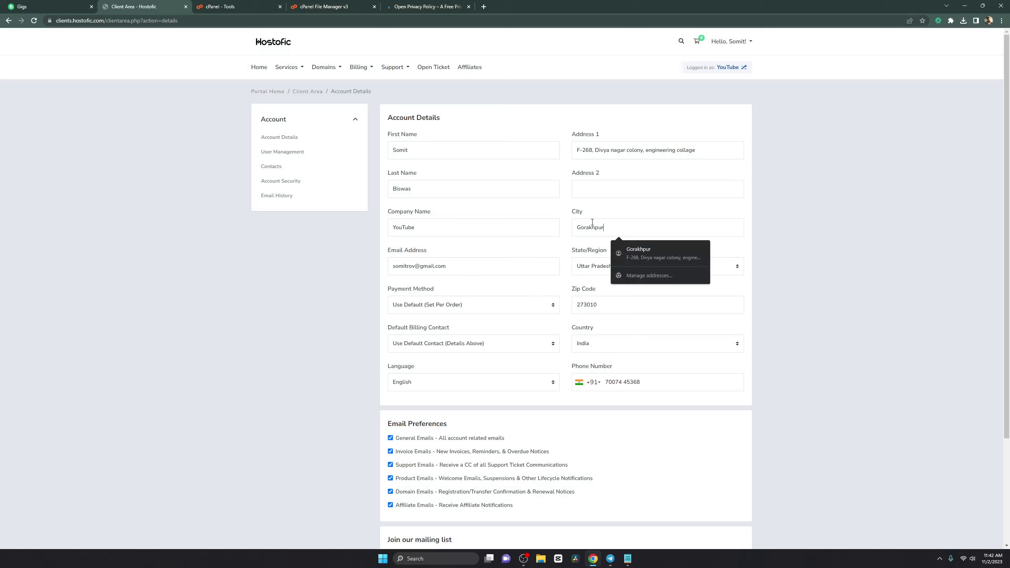
left_click(630, 154)
key("ctrl+a")
key("BackSpace")
double_click(462, 189)
key("BackSpace")
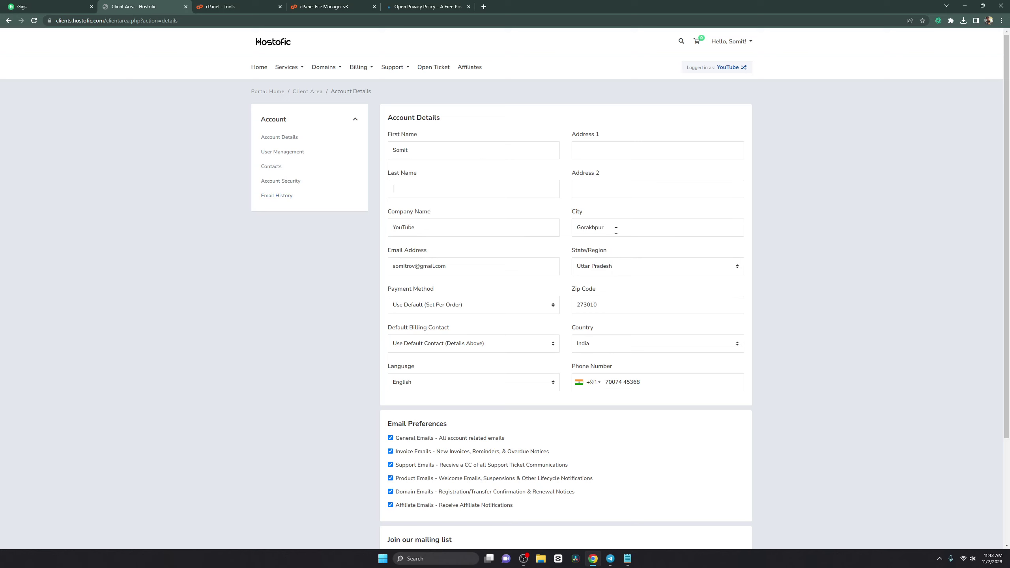
double_click(616, 228)
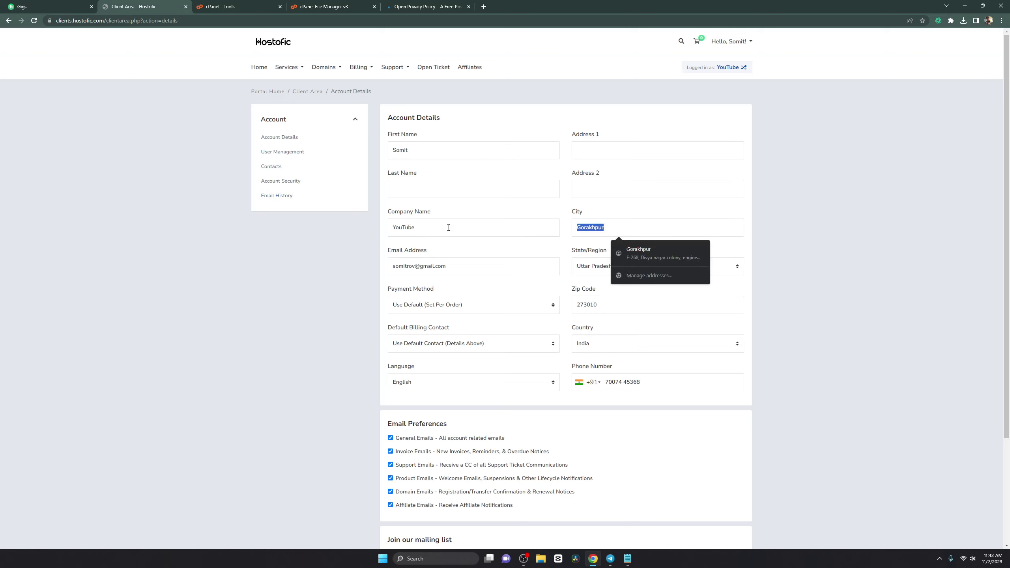
left_click(359, 279)
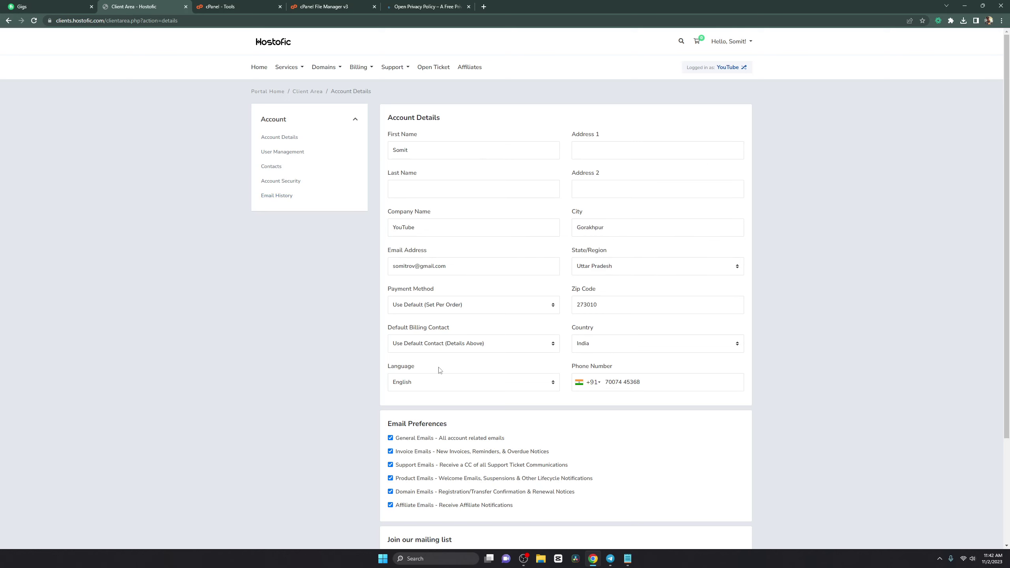
scroll(440, 370, "down", 3)
scroll(440, 370, "down", 1)
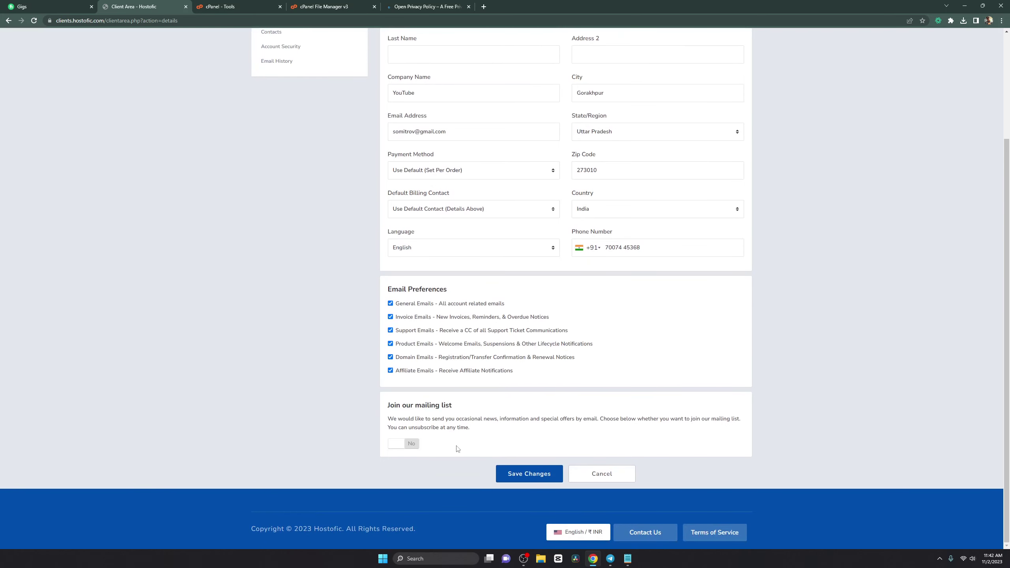
left_click(528, 474)
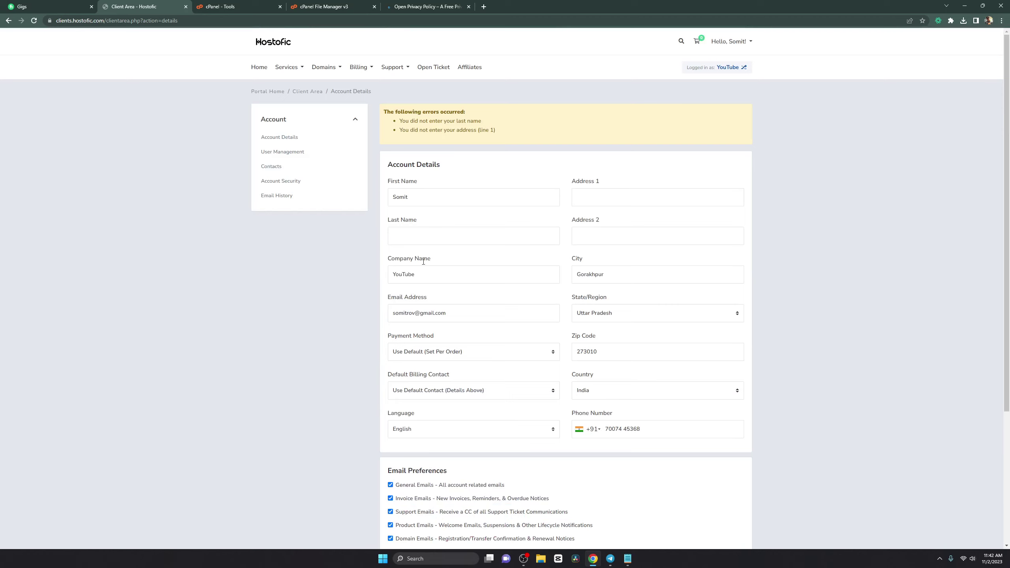
Refill the last name and address in the account details from the browser's saved autofill entry
left_click(428, 238)
left_click(457, 261)
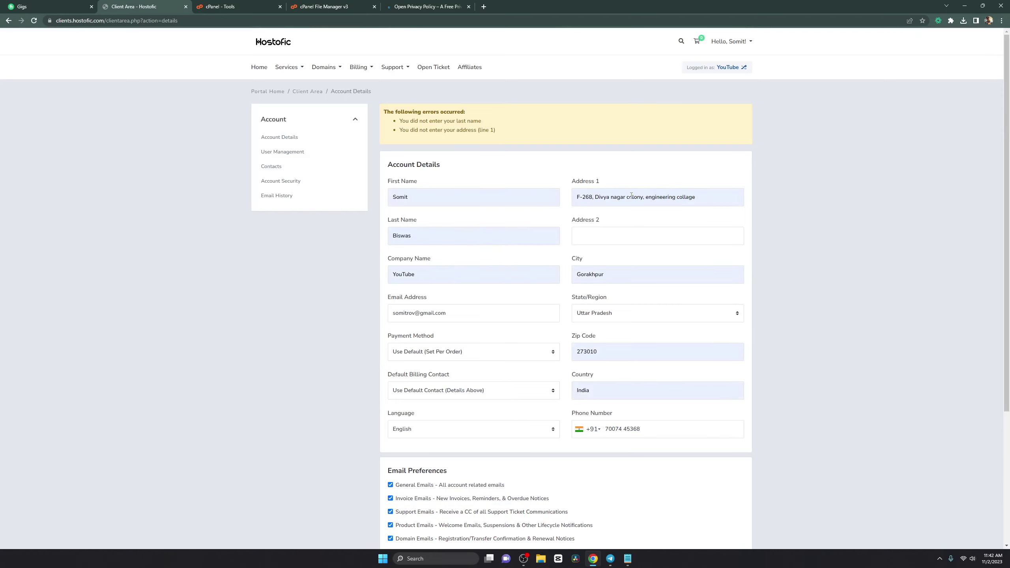
left_click(618, 198)
scroll(559, 271, "down", 1)
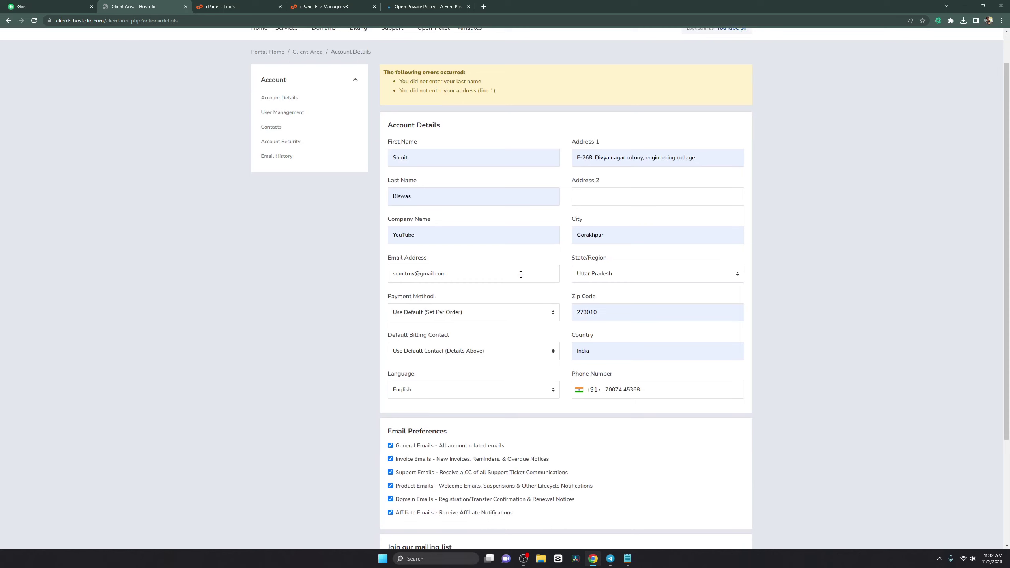
Replace the Address 1 entry with a shorter address, save the account details and return to the client area home
left_click(610, 159)
left_click_drag(702, 156, 517, 156)
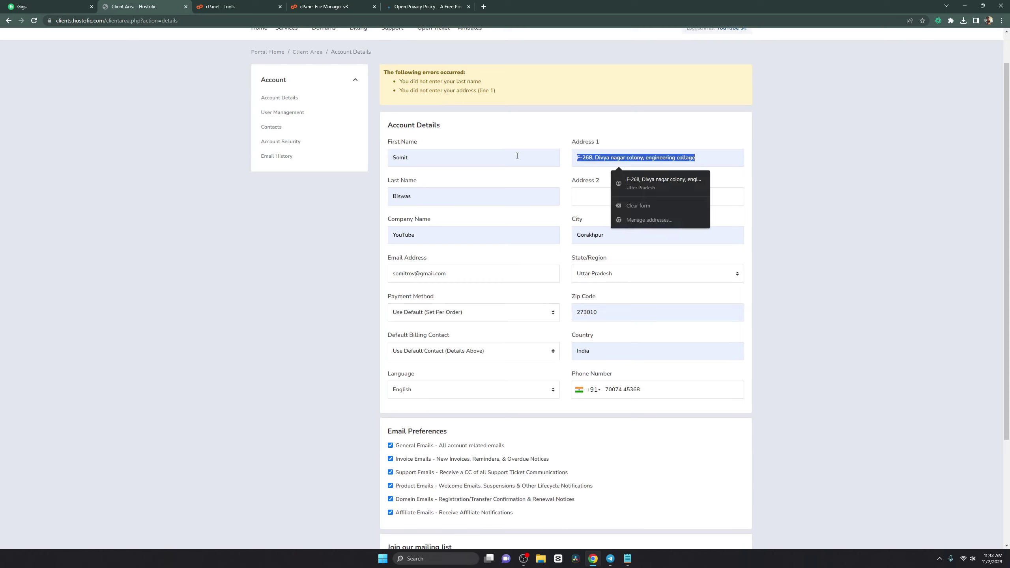
type("Eng ")
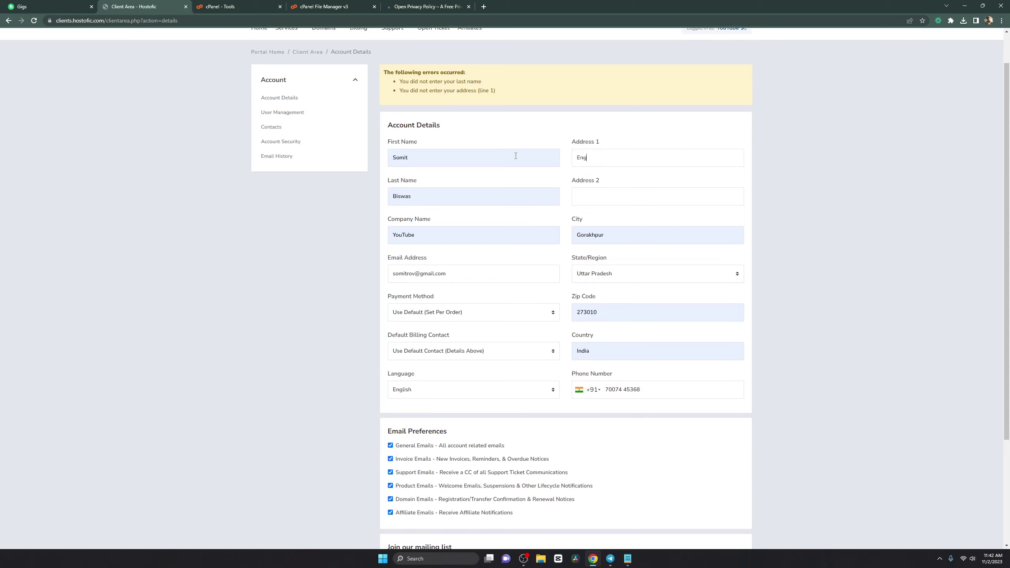
type("Collage")
scroll(318, 304, "down", 3)
left_click(545, 474)
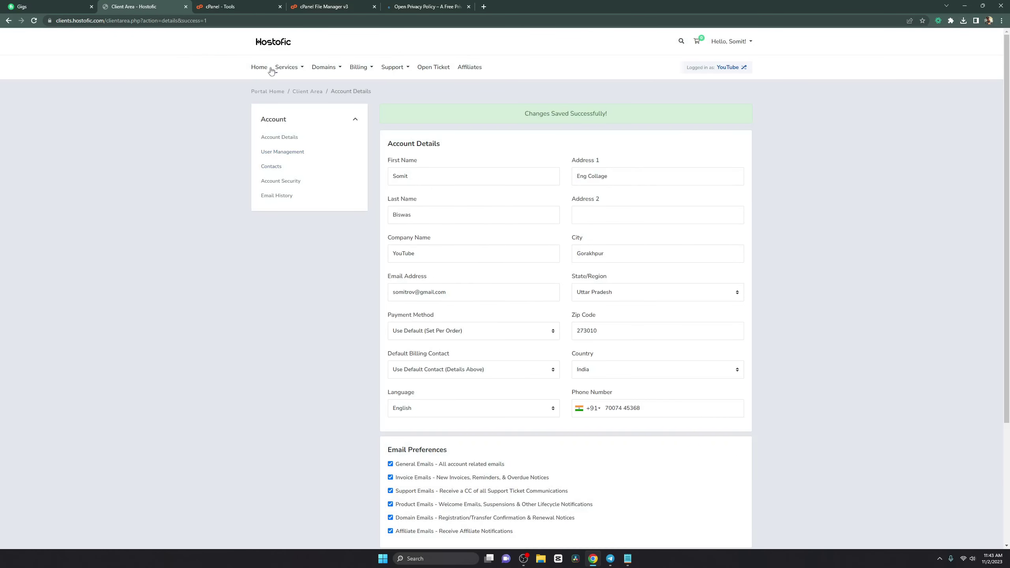
left_click(255, 69)
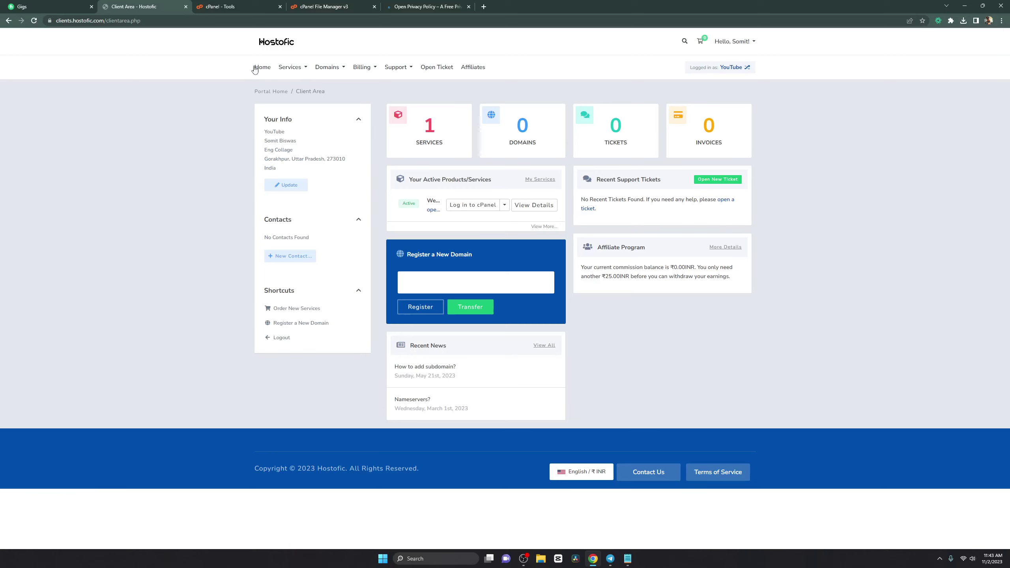